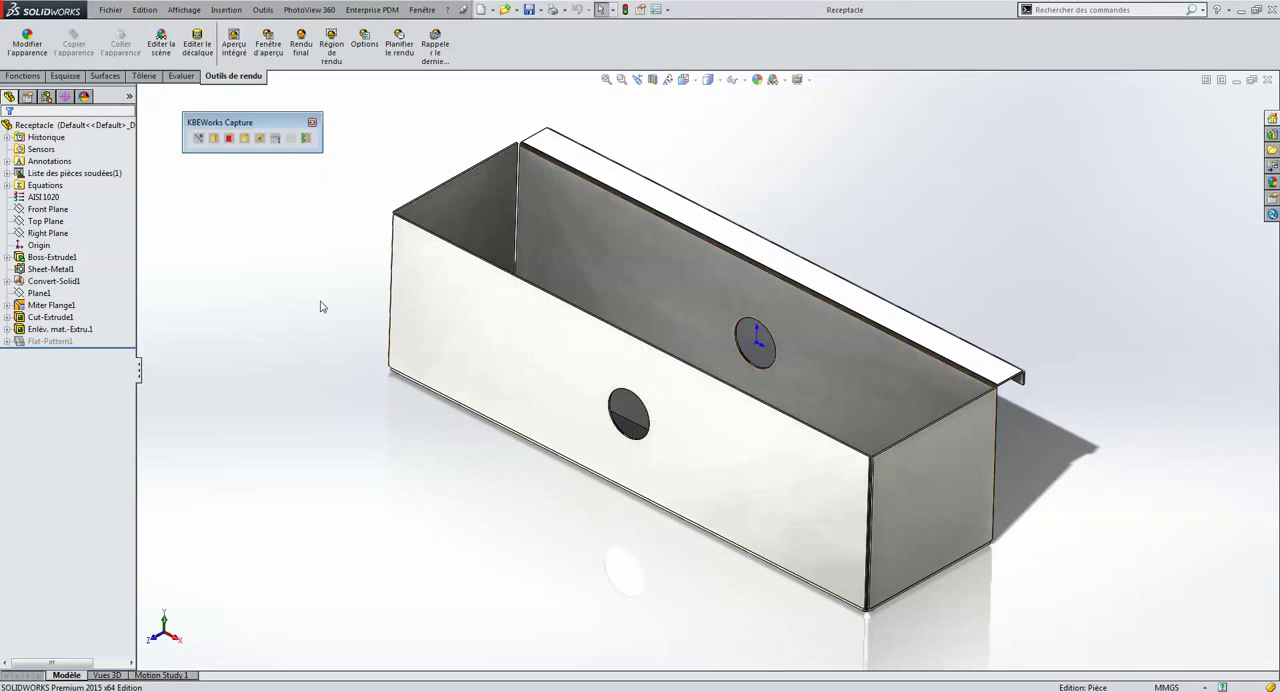
Expand Boss-Extrude1 to show its sketch, display its dimensions on the model and inspect the box from several angles
{"action": "left_click", "coordinate": [7, 257]}
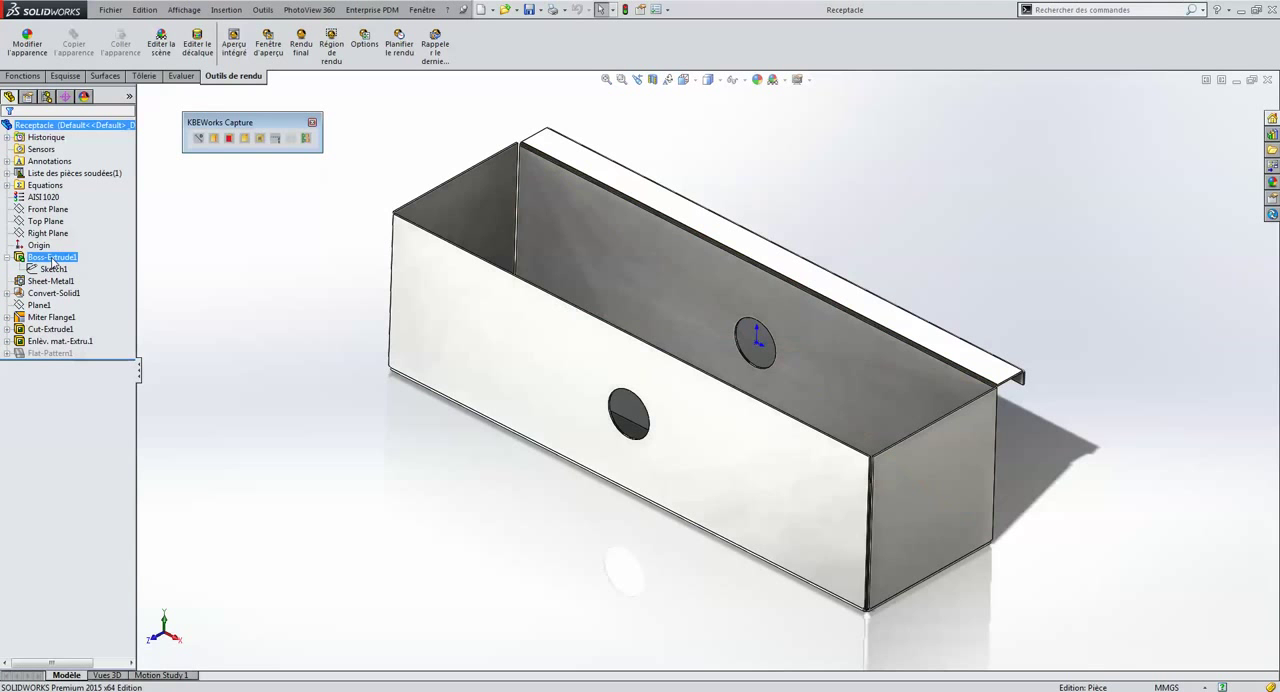
{"action": "left_click", "coordinate": [50, 257]}
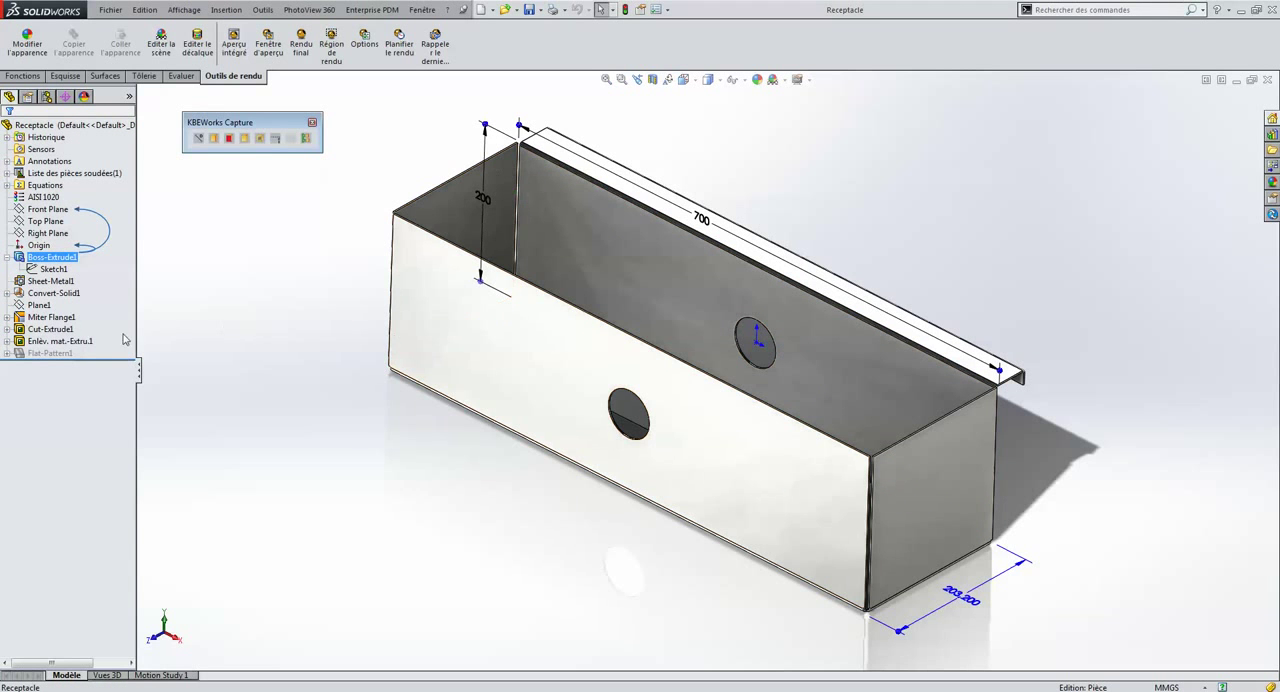
{"action": "middle_click_drag", "start_coordinate": [632, 303], "coordinate": [598, 312]}
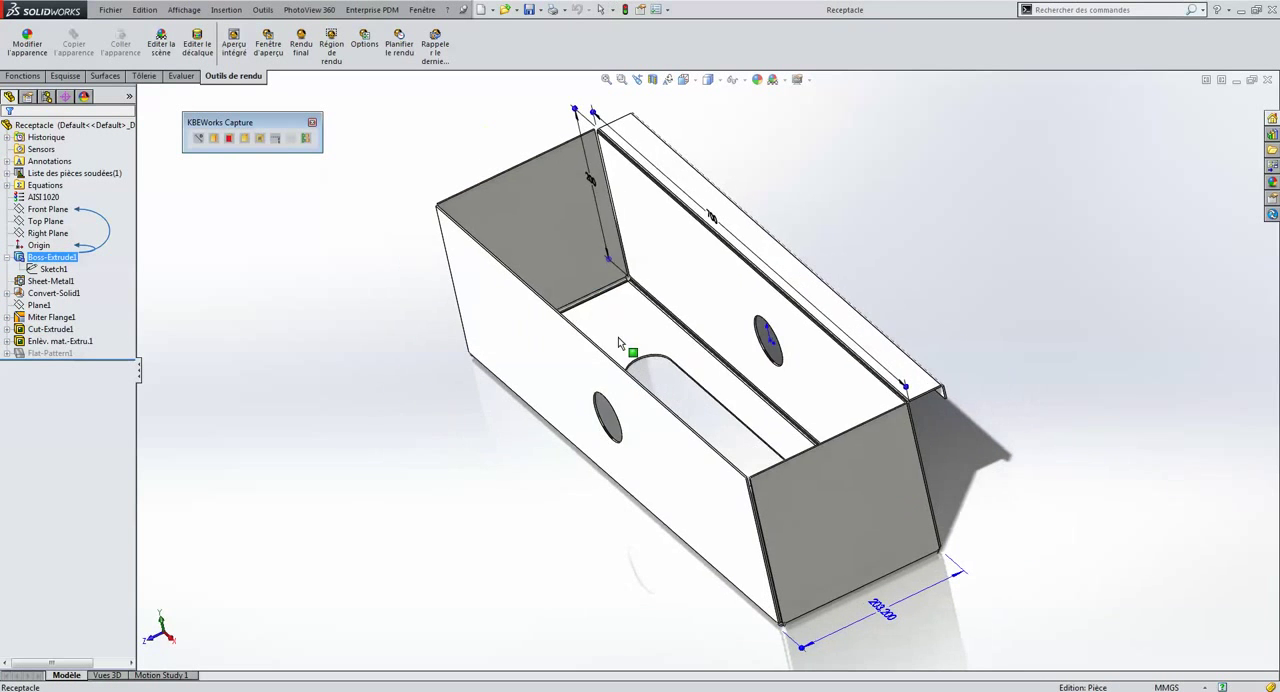
{"action": "middle_click_drag", "start_coordinate": [694, 362], "coordinate": [740, 345]}
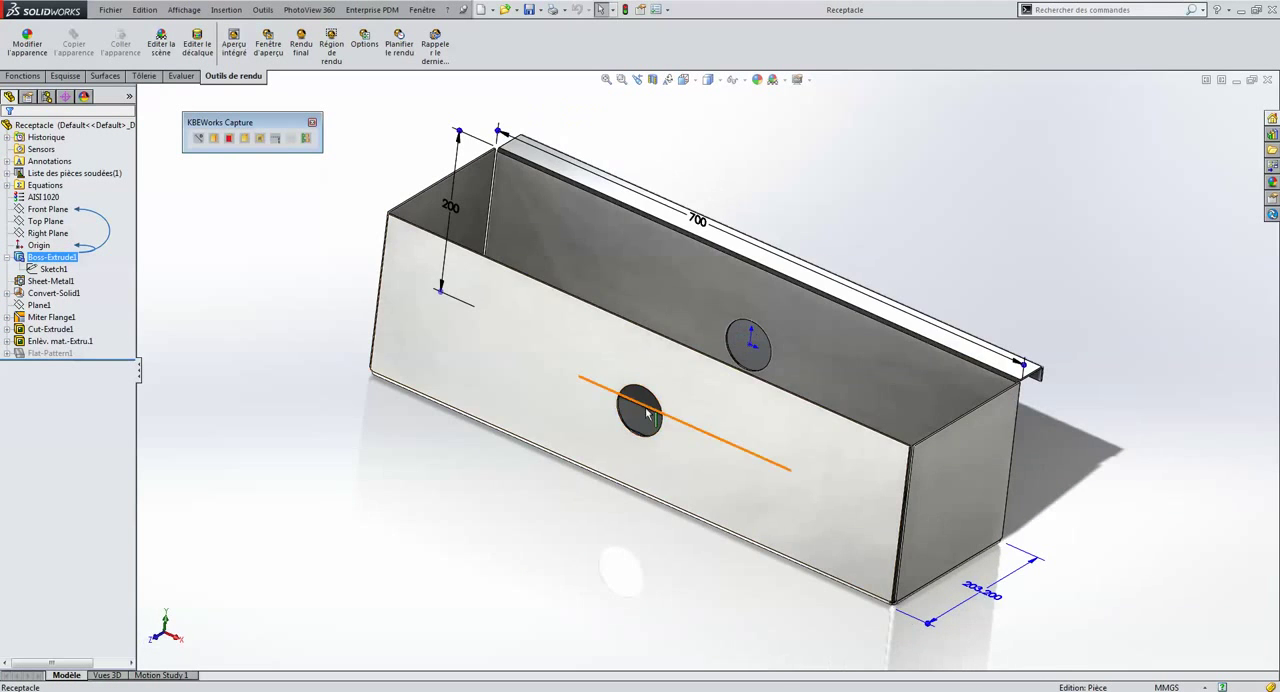
Launch KBEWorks Engineer from the desktop and arrange its window beside SOLIDWORKS with the Receptacle part visible
{"action": "left_click", "coordinate": [1241, 10]}
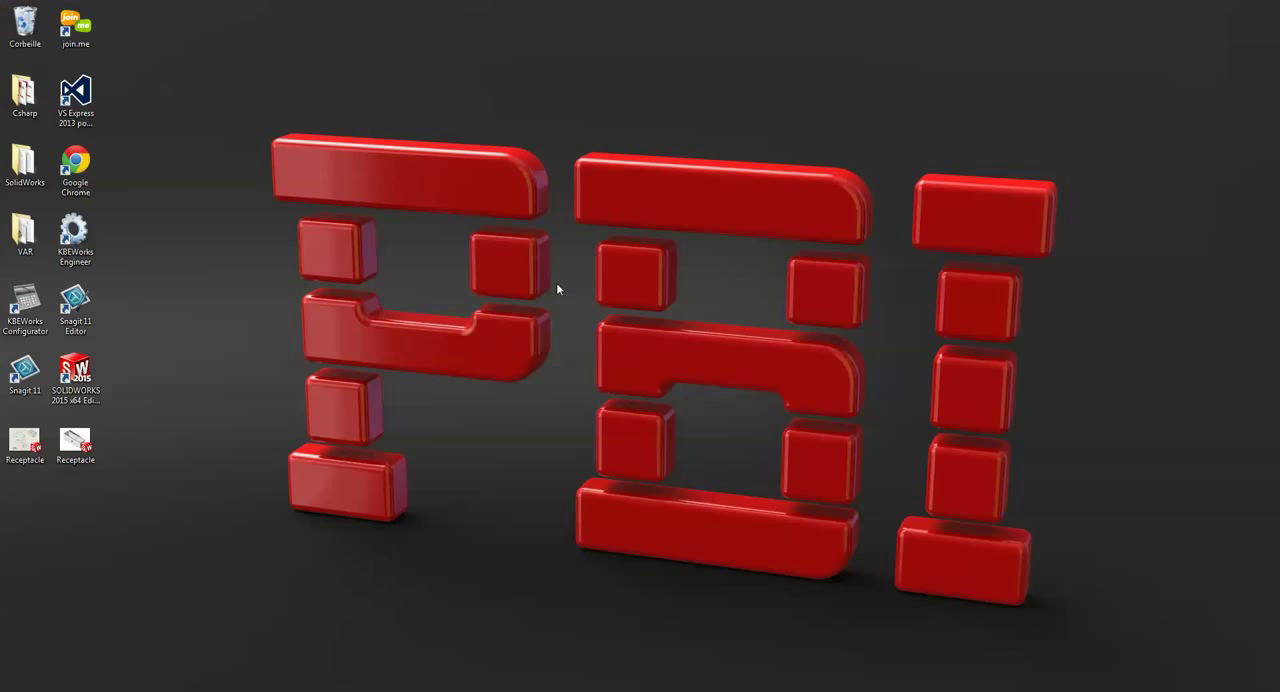
{"action": "double_click", "coordinate": [75, 236]}
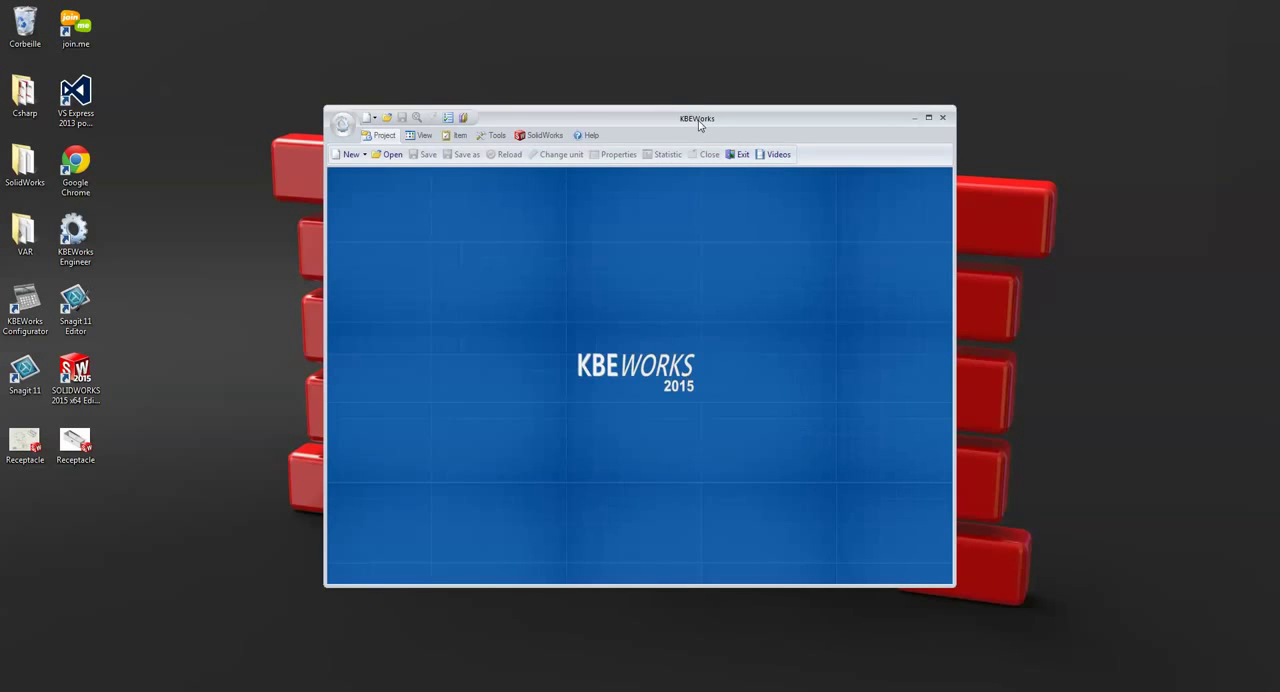
{"action": "left_click_drag", "start_coordinate": [700, 121], "coordinate": [1025, 230]}
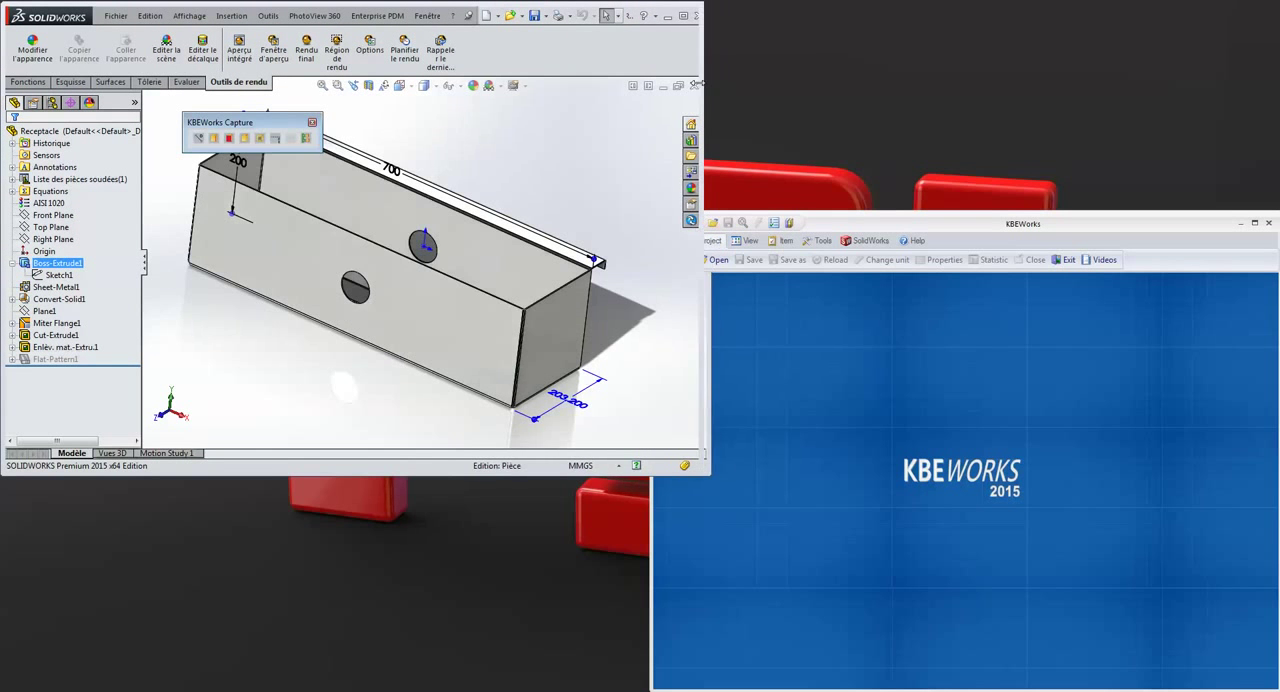
{"action": "left_click_drag", "start_coordinate": [703, 82], "coordinate": [645, 76]}
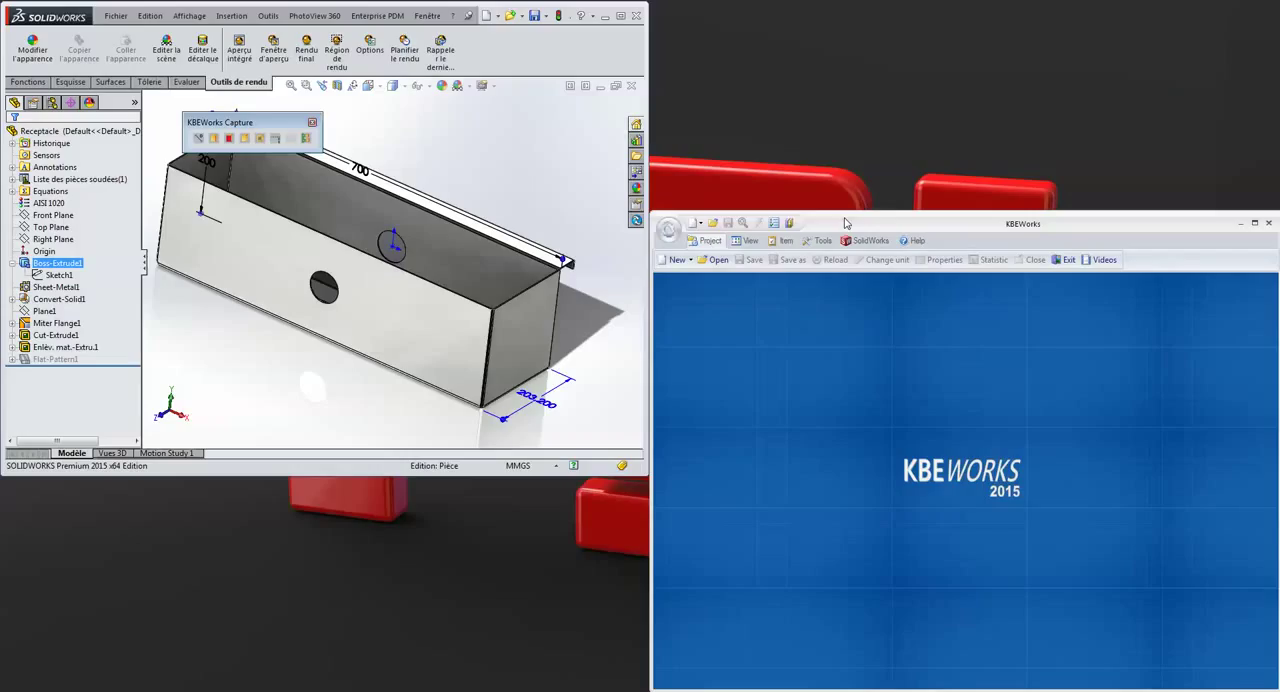
Start a new KBEWorks project with the wizard, using the current SolidWorks document Receptacle.SLDPRT
{"action": "left_click", "coordinate": [689, 263]}
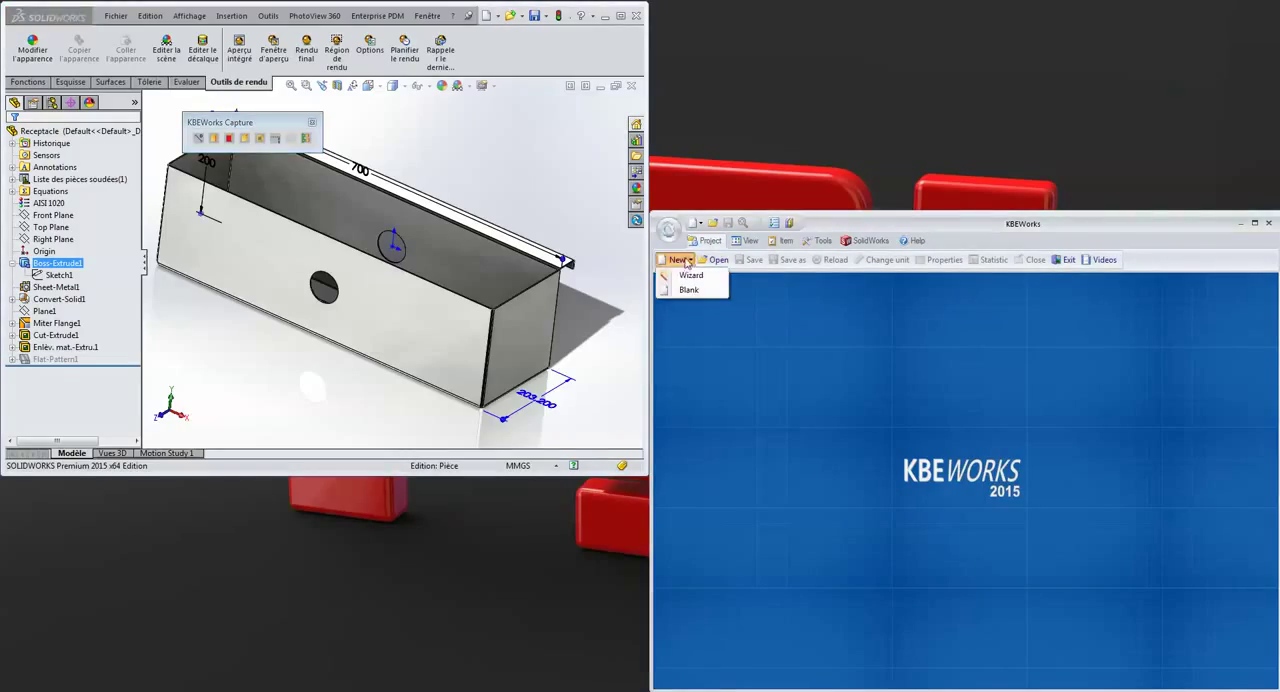
{"action": "left_click", "coordinate": [686, 279]}
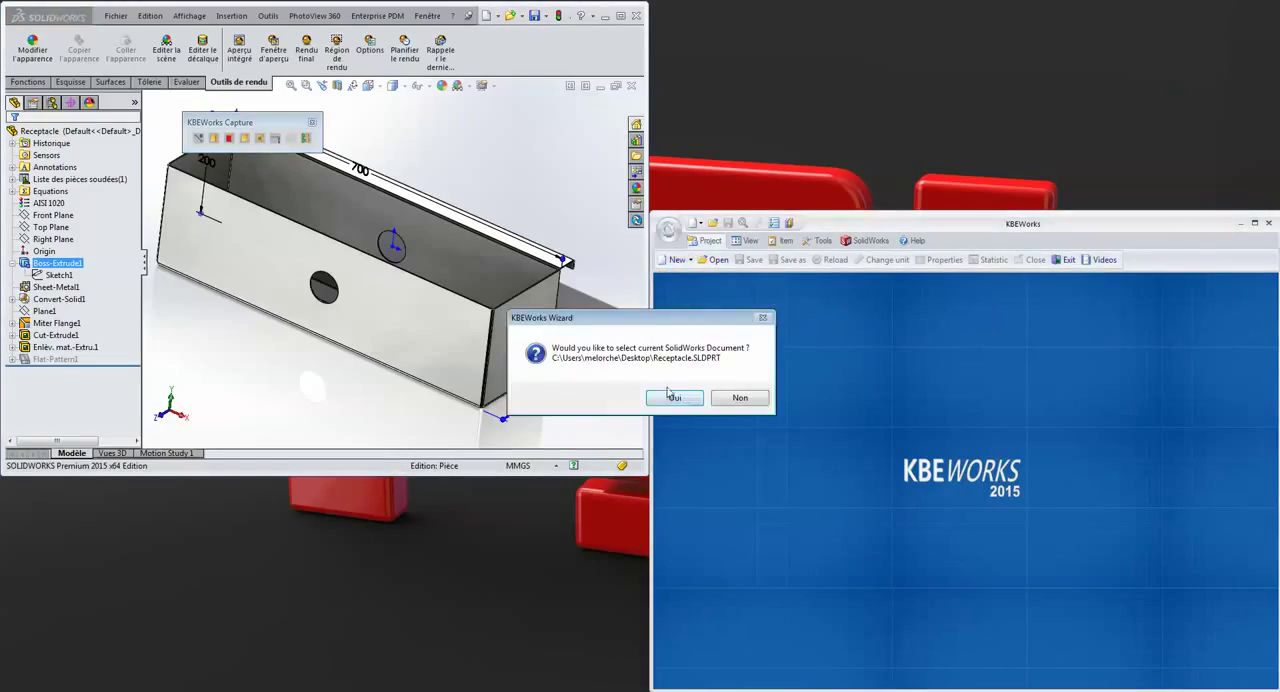
{"action": "left_click_drag", "start_coordinate": [645, 328], "coordinate": [627, 300]}
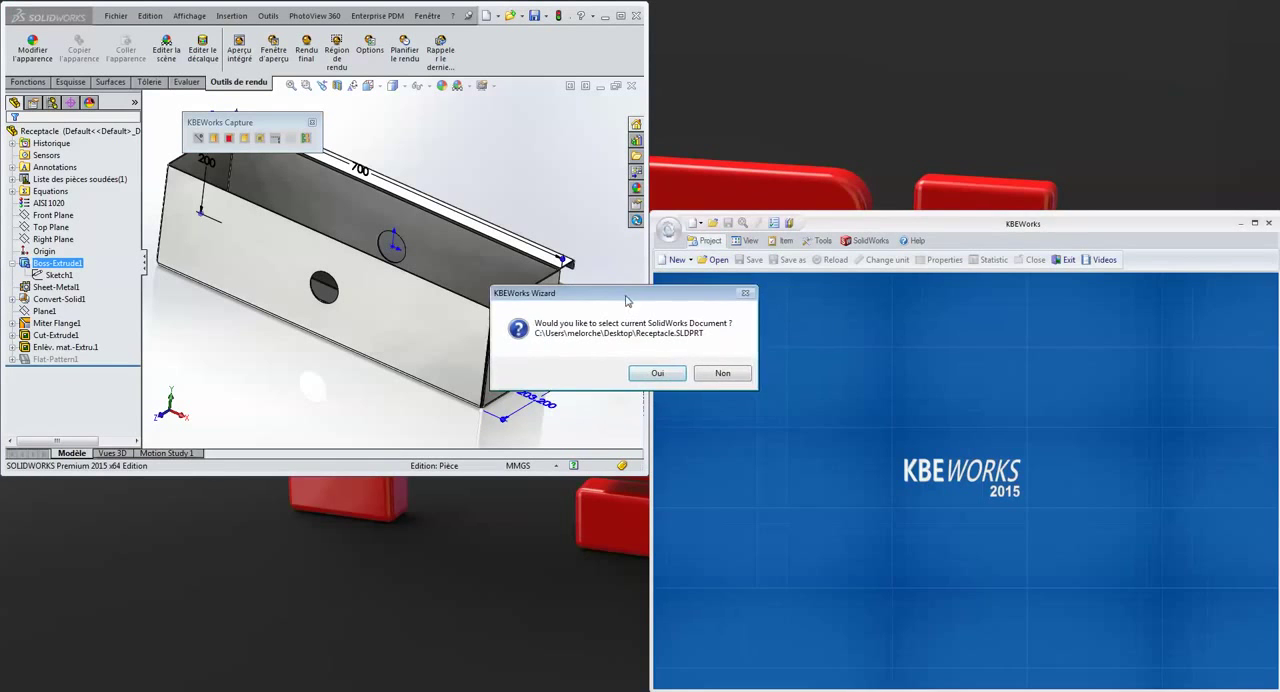
{"action": "left_click", "coordinate": [657, 373]}
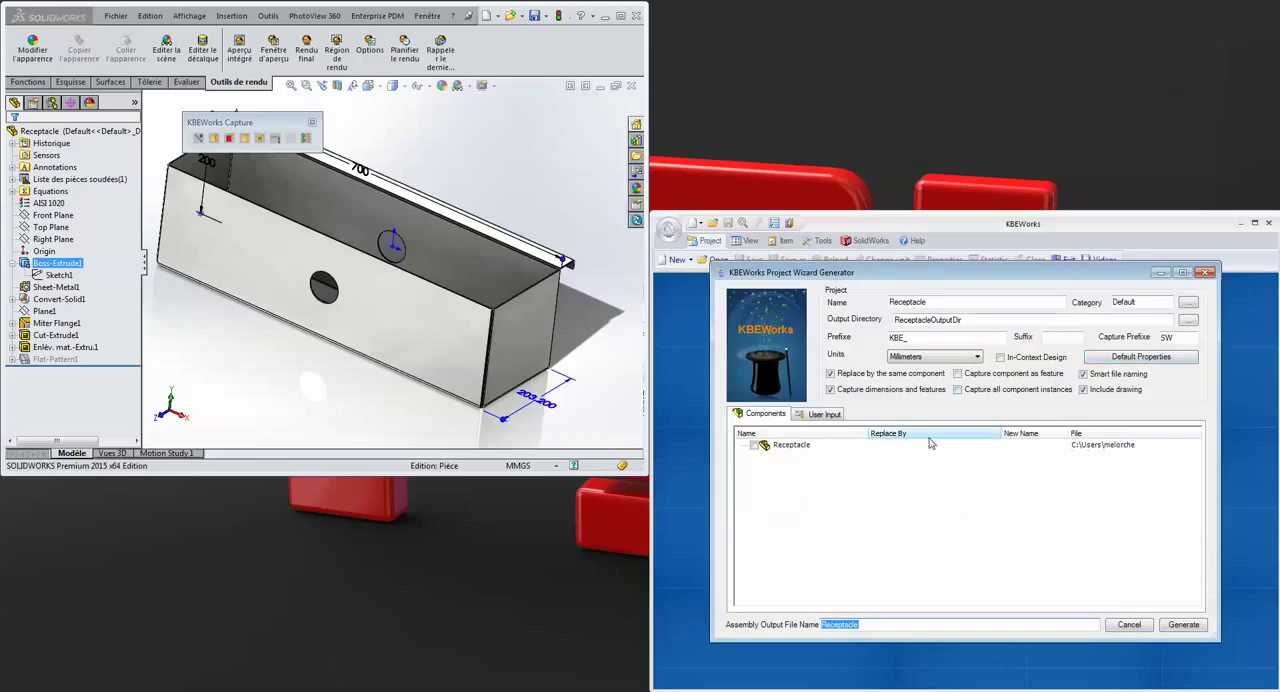
Include the Receptacle component and capture its SWLenght dimension, driven by a new decimal user input largeur with Decimal validation
{"action": "left_click", "coordinate": [754, 446]}
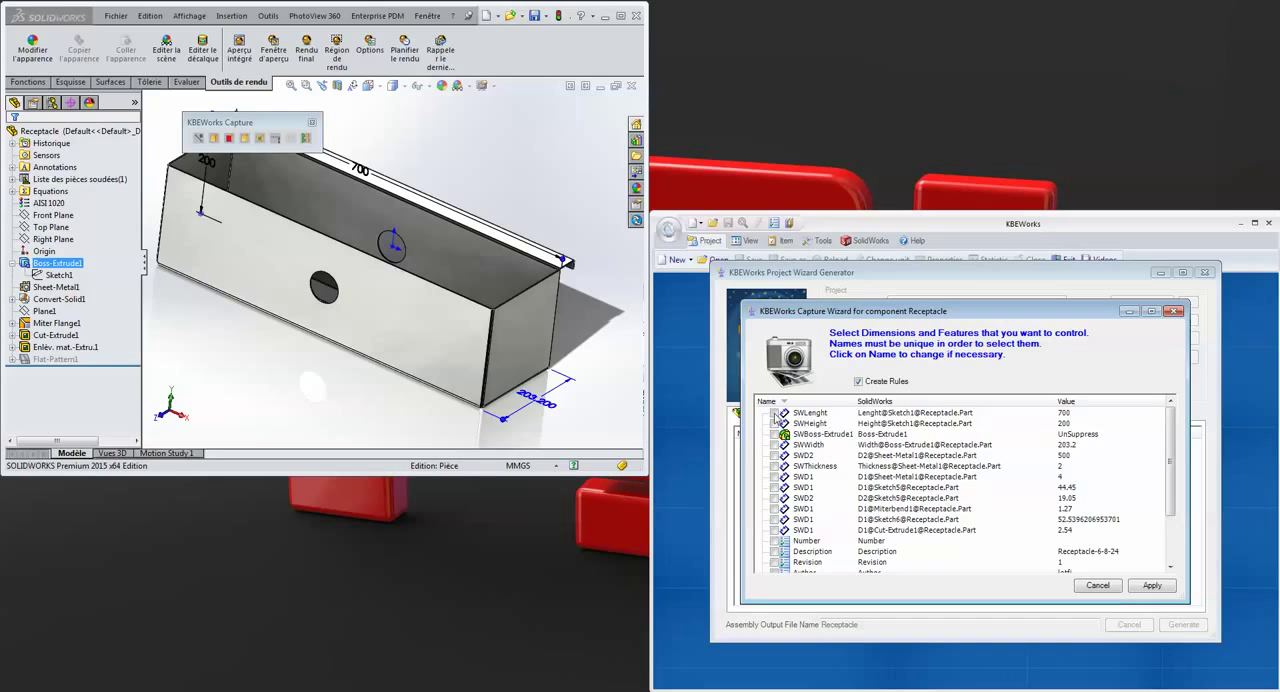
{"action": "left_click", "coordinate": [775, 414]}
{"action": "double_click", "coordinate": [861, 441]}
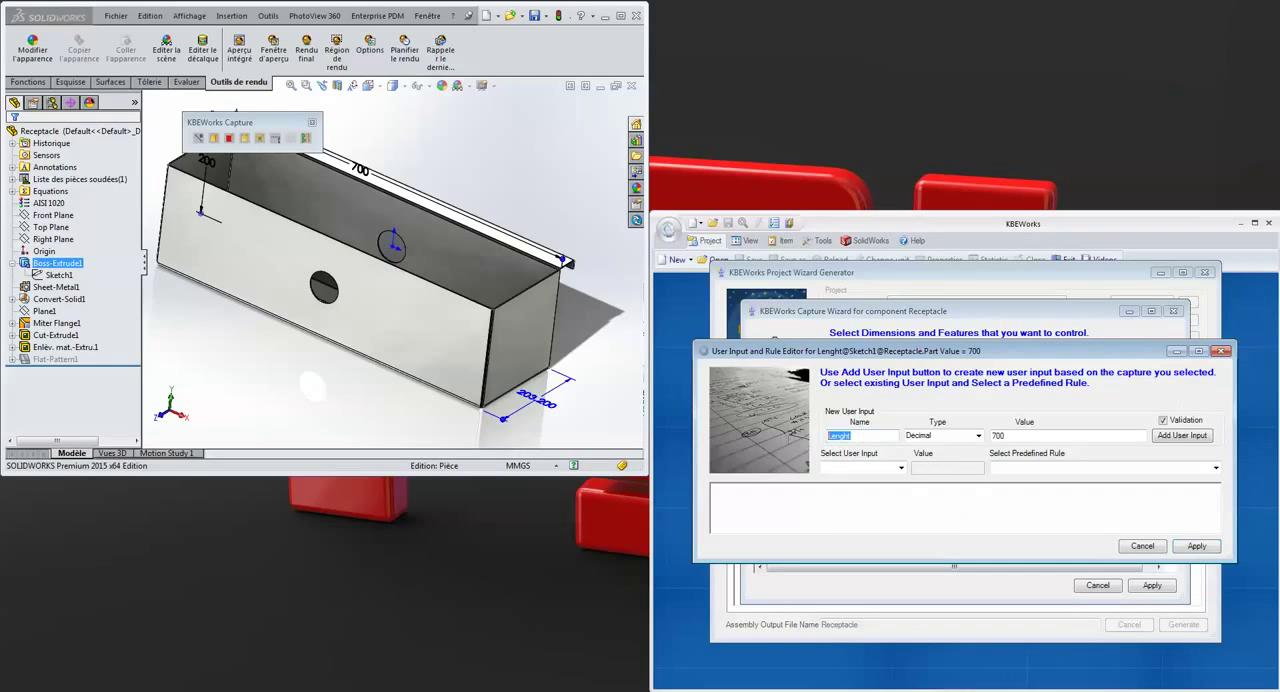
{"action": "key", "text": "BackSpace"}
{"action": "left_click", "coordinate": [1172, 438]}
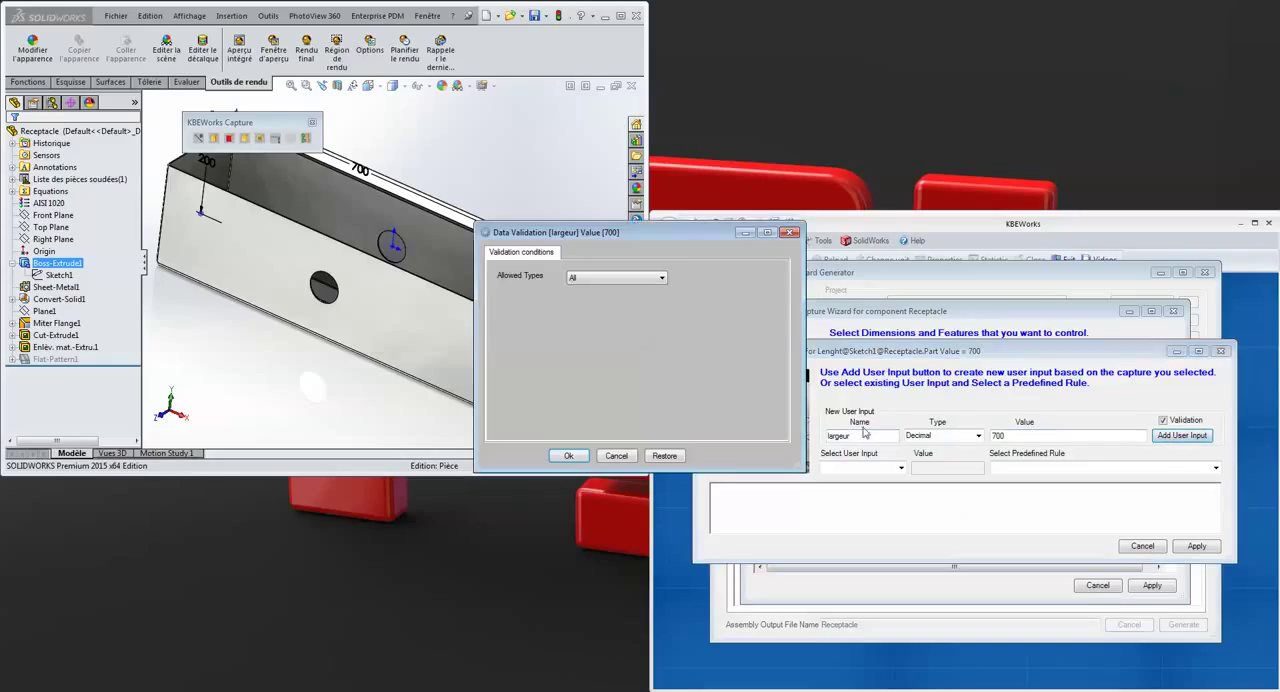
{"action": "left_click", "coordinate": [631, 278]}
{"action": "left_click", "coordinate": [600, 314]}
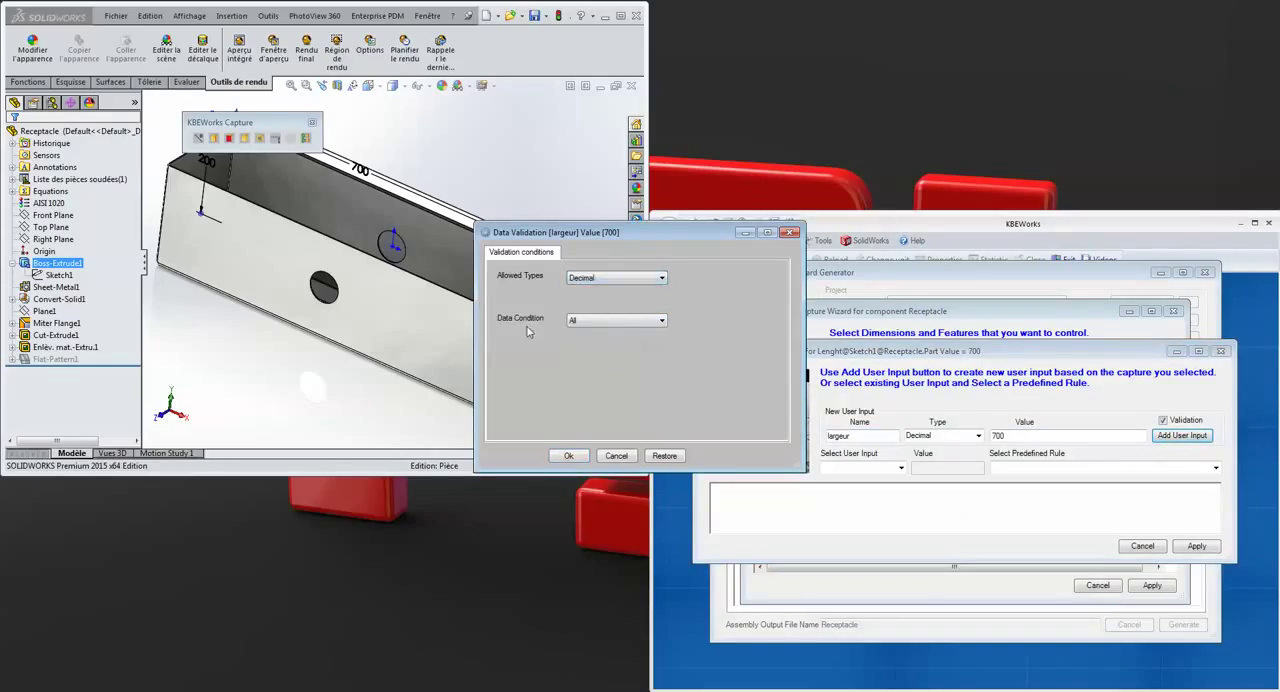
{"action": "left_click", "coordinate": [568, 456]}
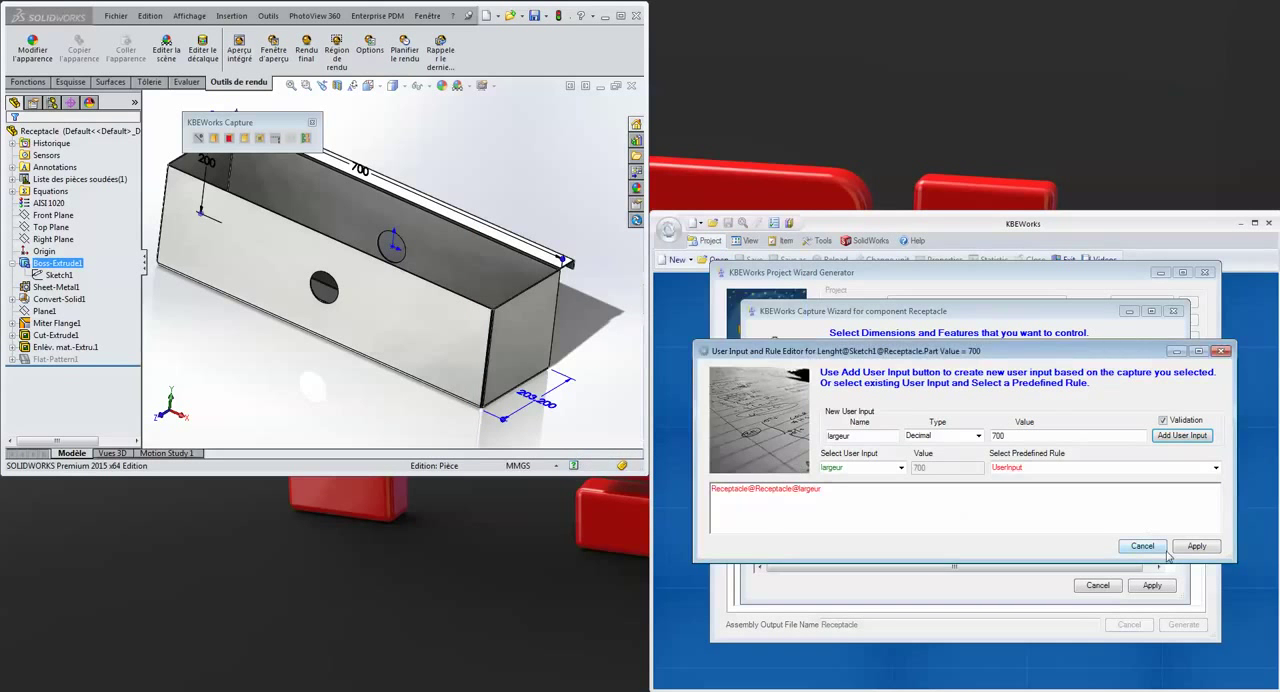
{"action": "left_click", "coordinate": [1189, 548]}
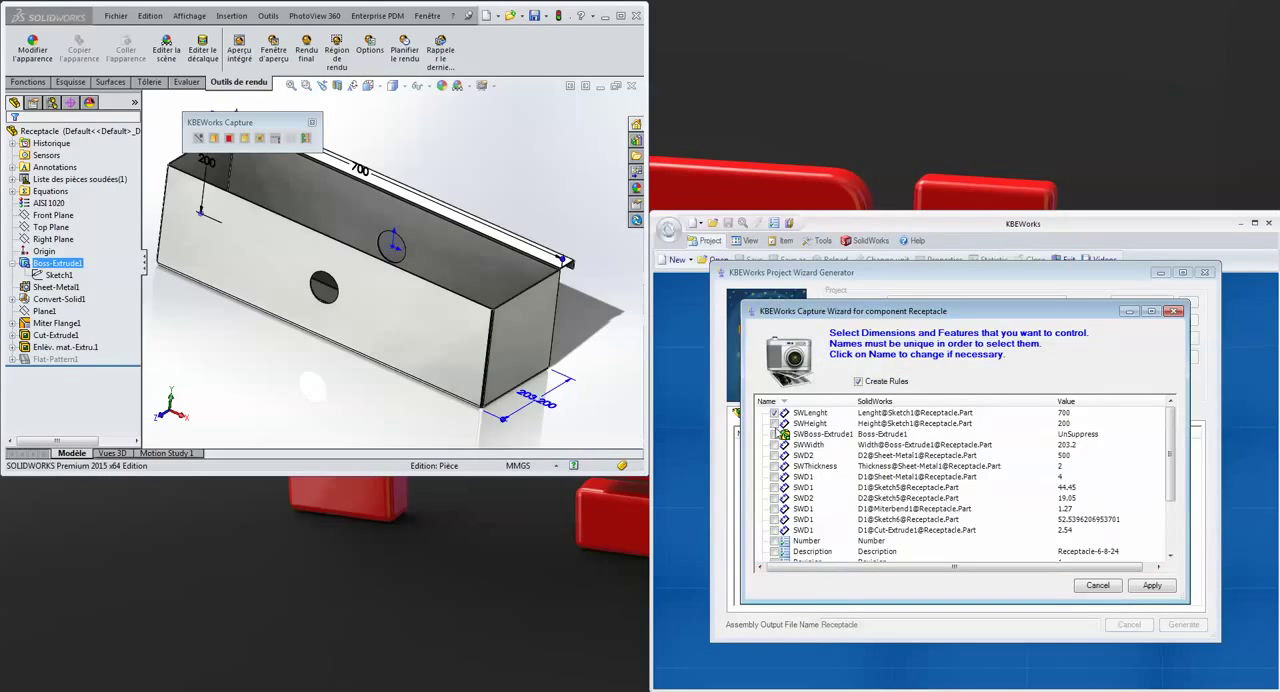
Capture the SWHeight dimension, driven by a new decimal user input Hauteur with Decimal validation
{"action": "left_click", "coordinate": [774, 424]}
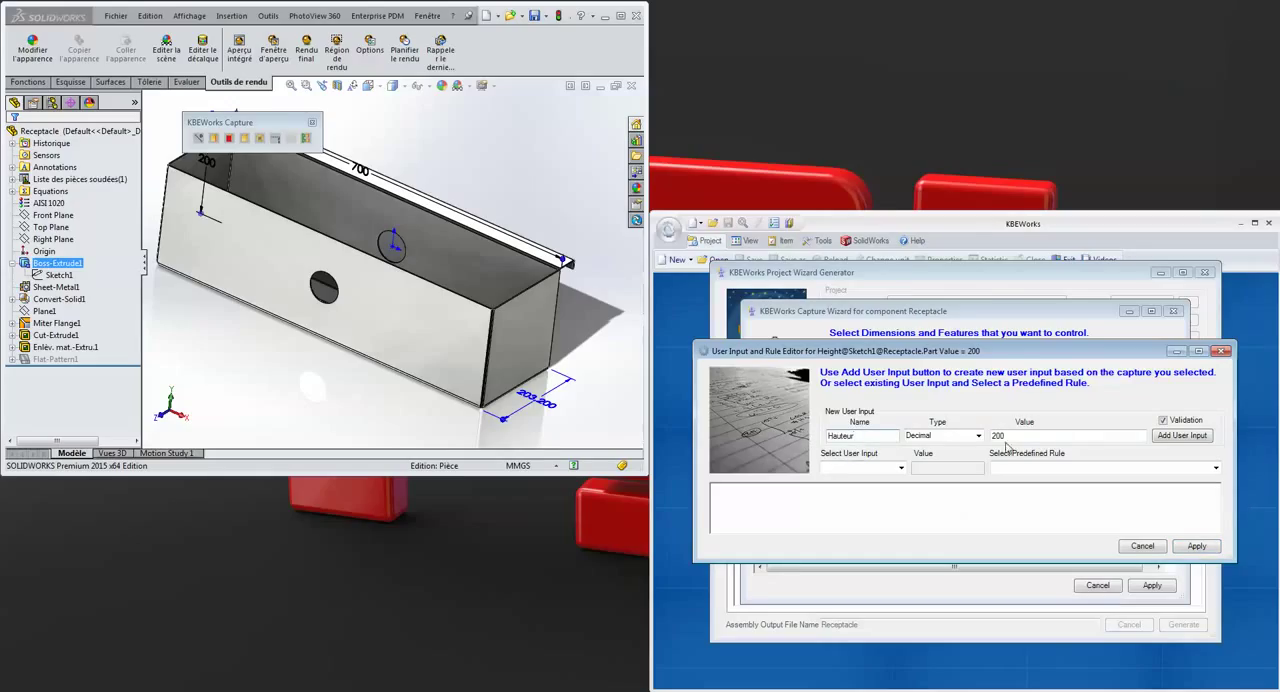
{"action": "left_click", "coordinate": [1182, 435]}
{"action": "left_click", "coordinate": [607, 279]}
{"action": "left_click", "coordinate": [600, 300]}
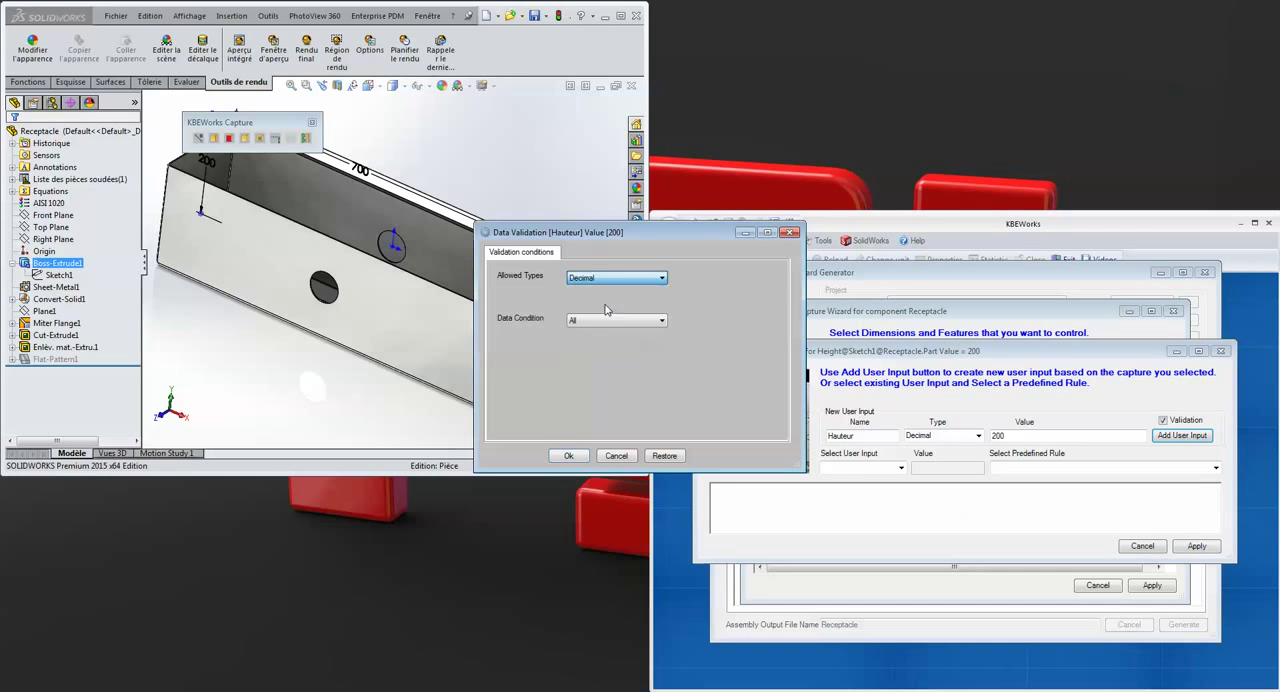
{"action": "left_click", "coordinate": [568, 456]}
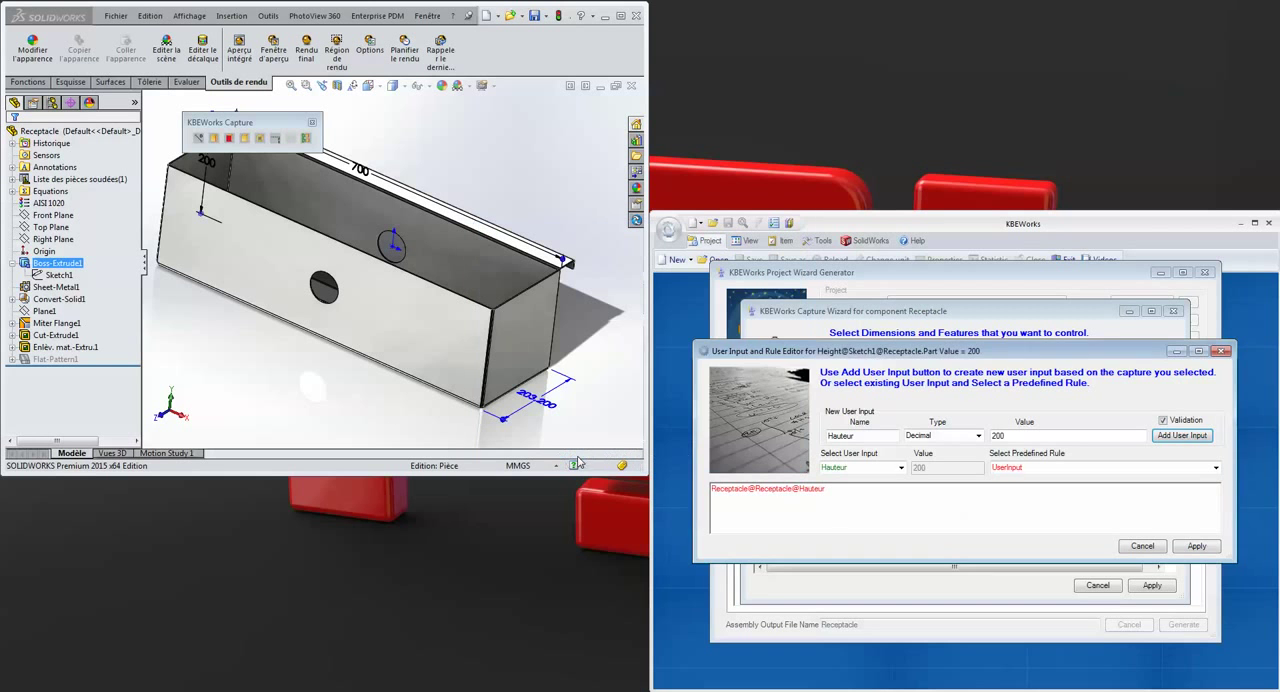
{"action": "left_click", "coordinate": [1197, 546]}
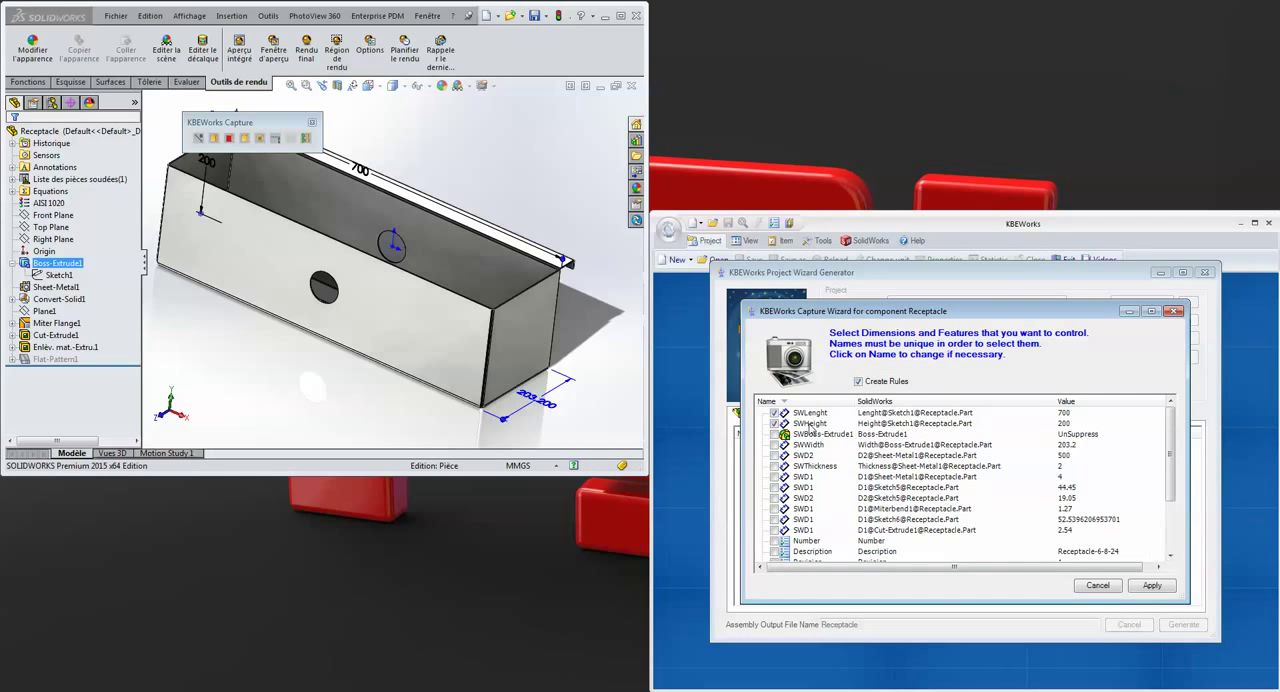
Apply the component captures, check the captured dimensions and user inputs, and generate the Receptacle project
{"action": "scroll", "coordinate": [1172, 550], "scroll_direction": "down", "scroll_amount": 2}
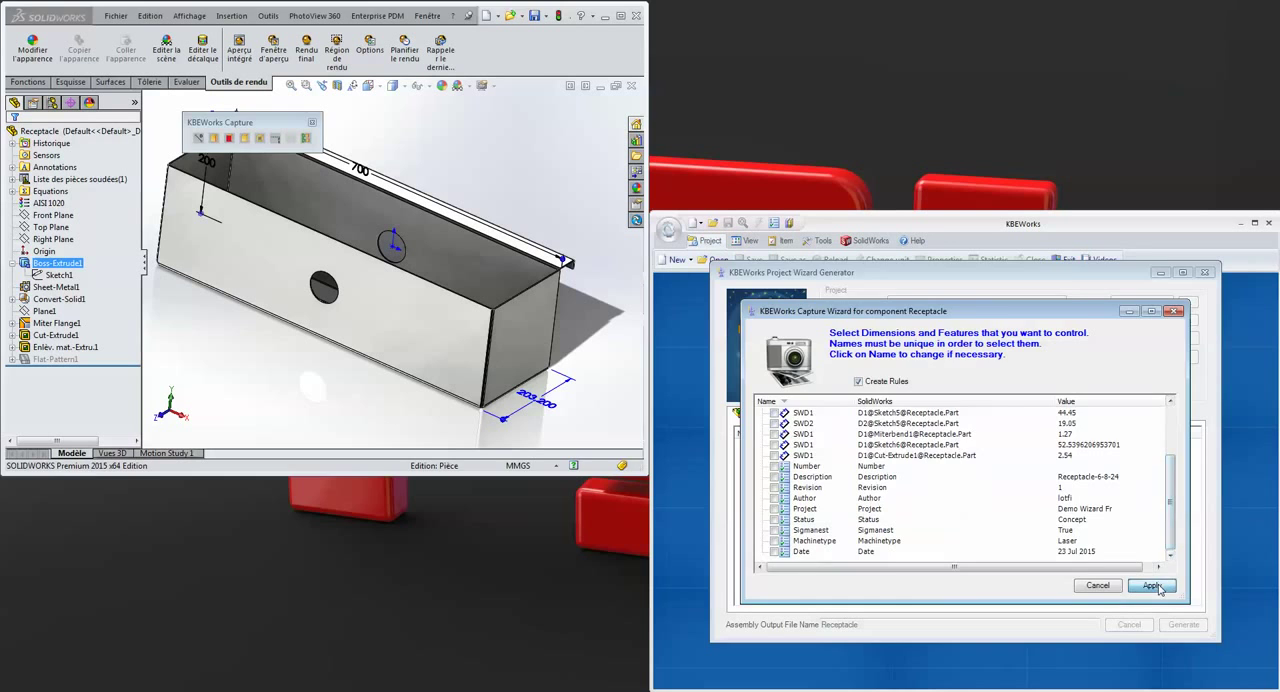
{"action": "left_click", "coordinate": [1152, 586]}
{"action": "left_click", "coordinate": [742, 445]}
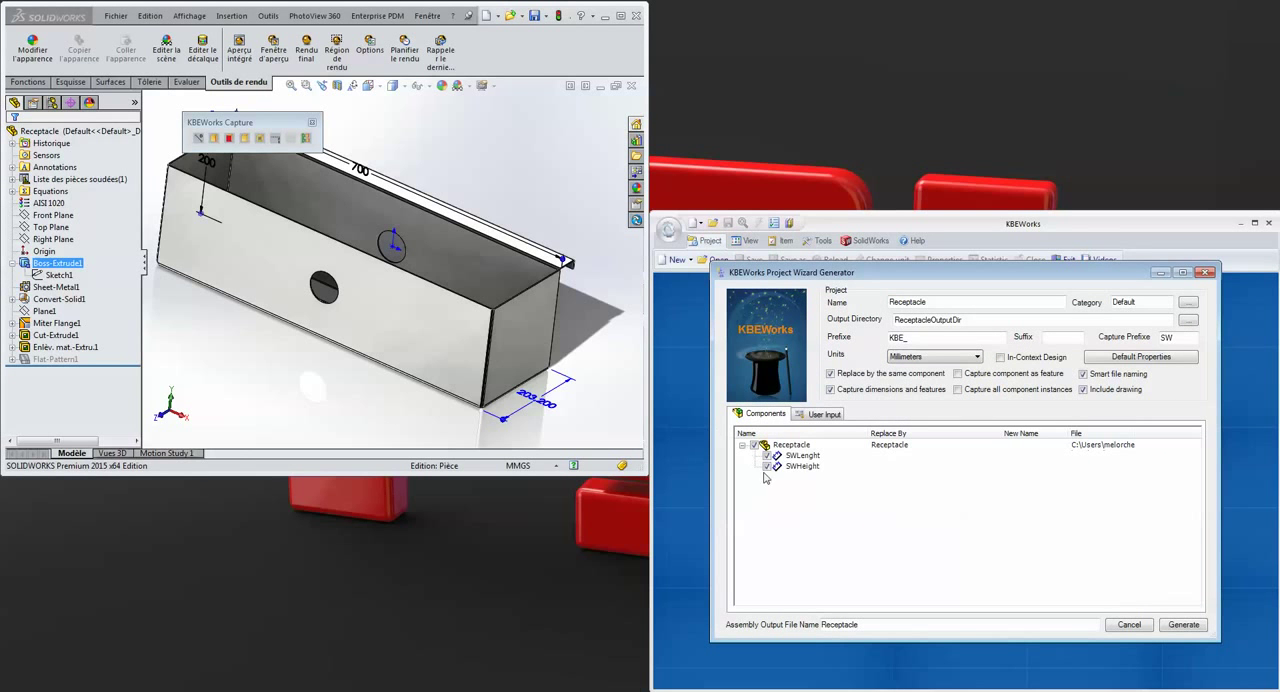
{"action": "left_click", "coordinate": [820, 414]}
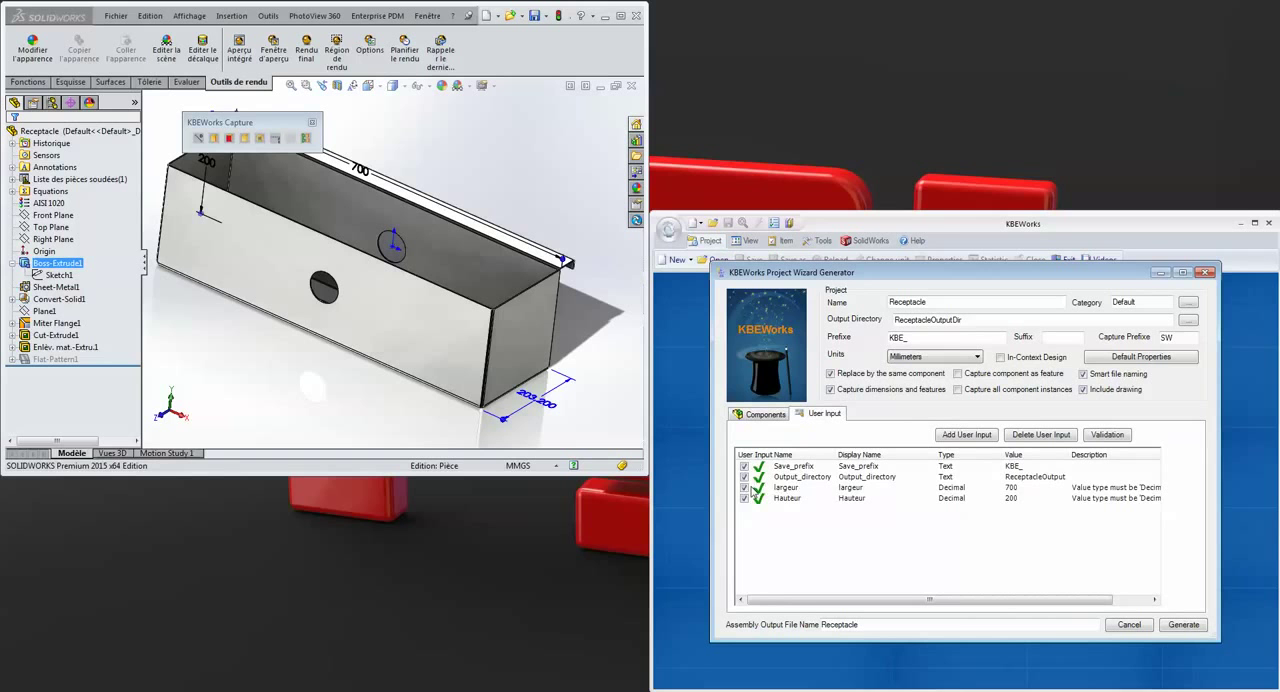
{"action": "left_click", "coordinate": [1183, 625]}
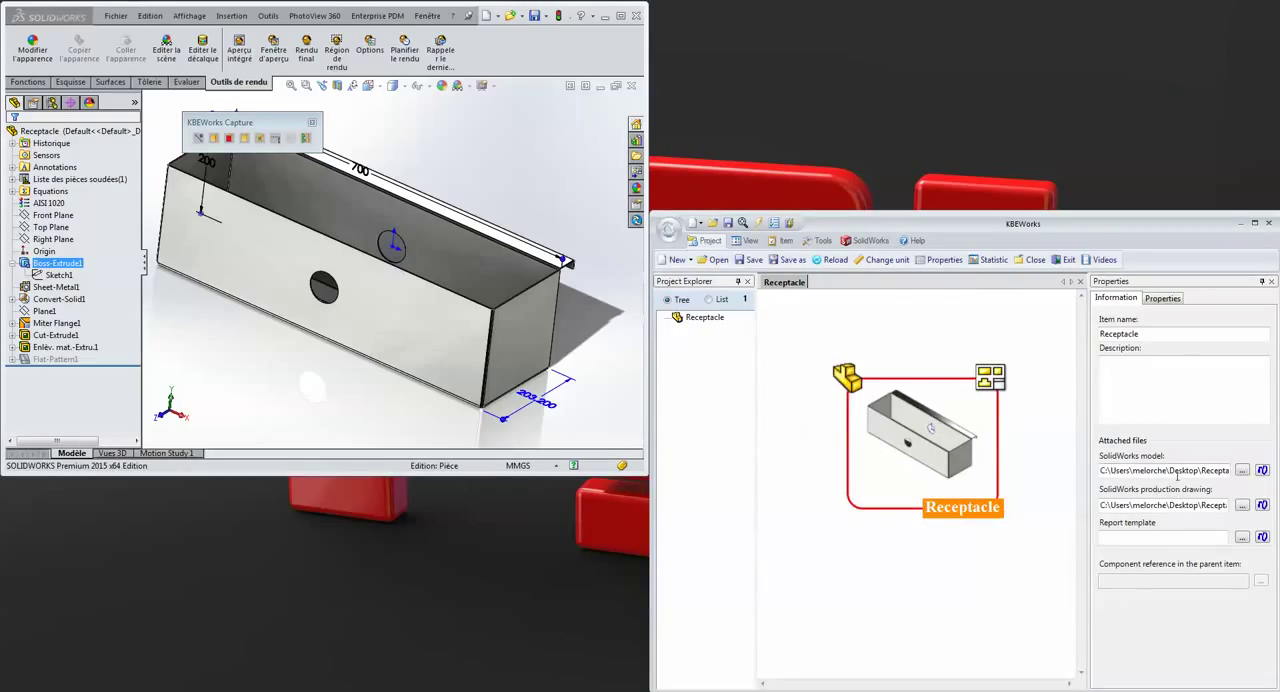
Review the Receptacle item's attached model and drawing paths, then its captured dimensions and user input properties
{"action": "left_click_drag", "start_coordinate": [1177, 473], "coordinate": [1235, 474]}
{"action": "left_click_drag", "start_coordinate": [1171, 507], "coordinate": [1231, 503]}
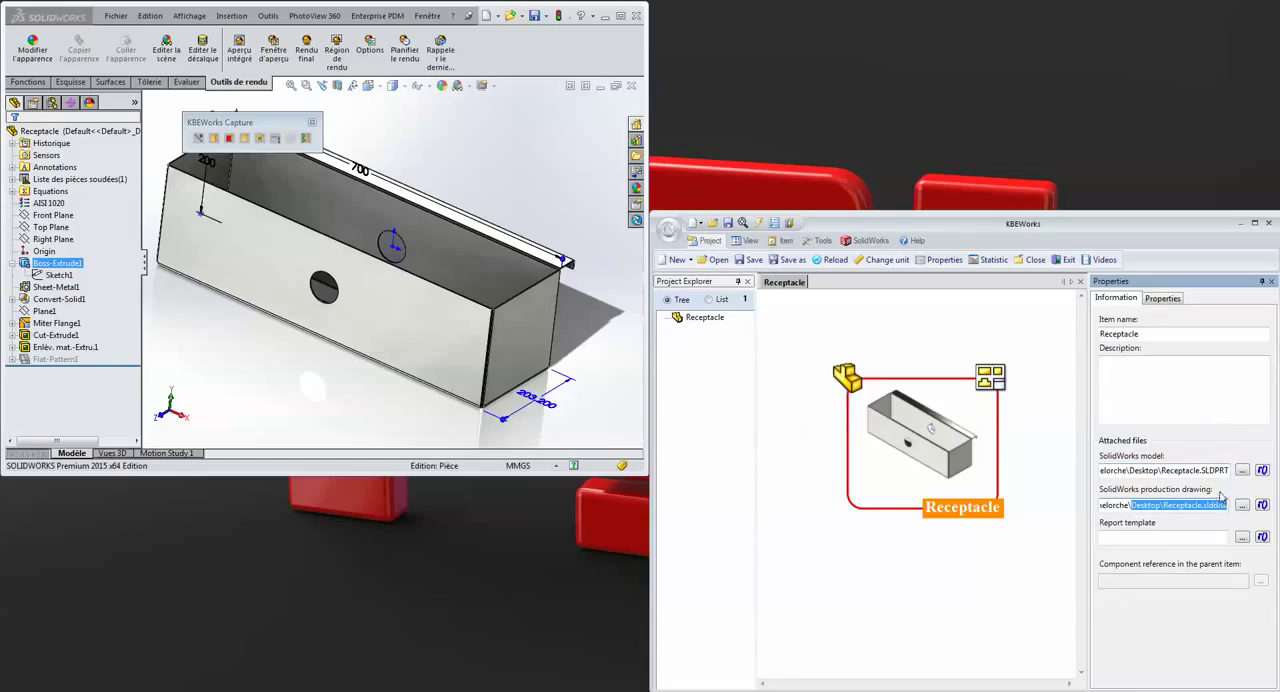
{"action": "left_click", "coordinate": [1173, 300]}
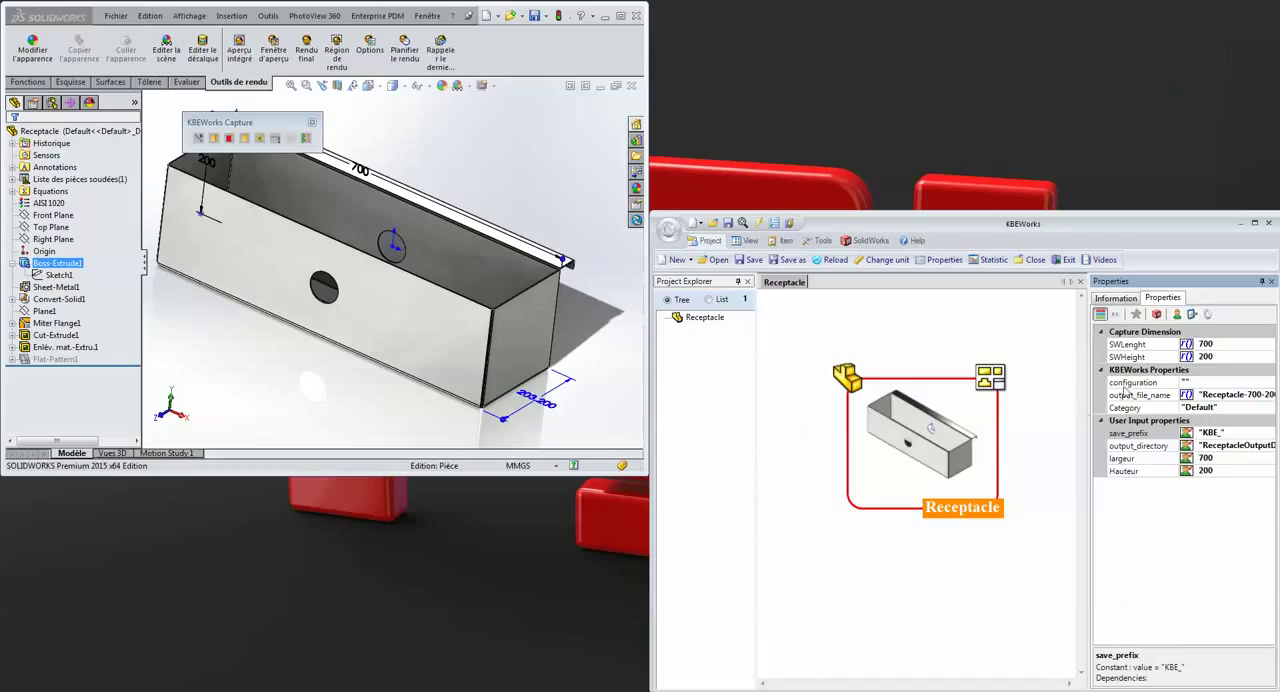
{"action": "left_click_drag", "start_coordinate": [1198, 343], "coordinate": [1204, 457]}
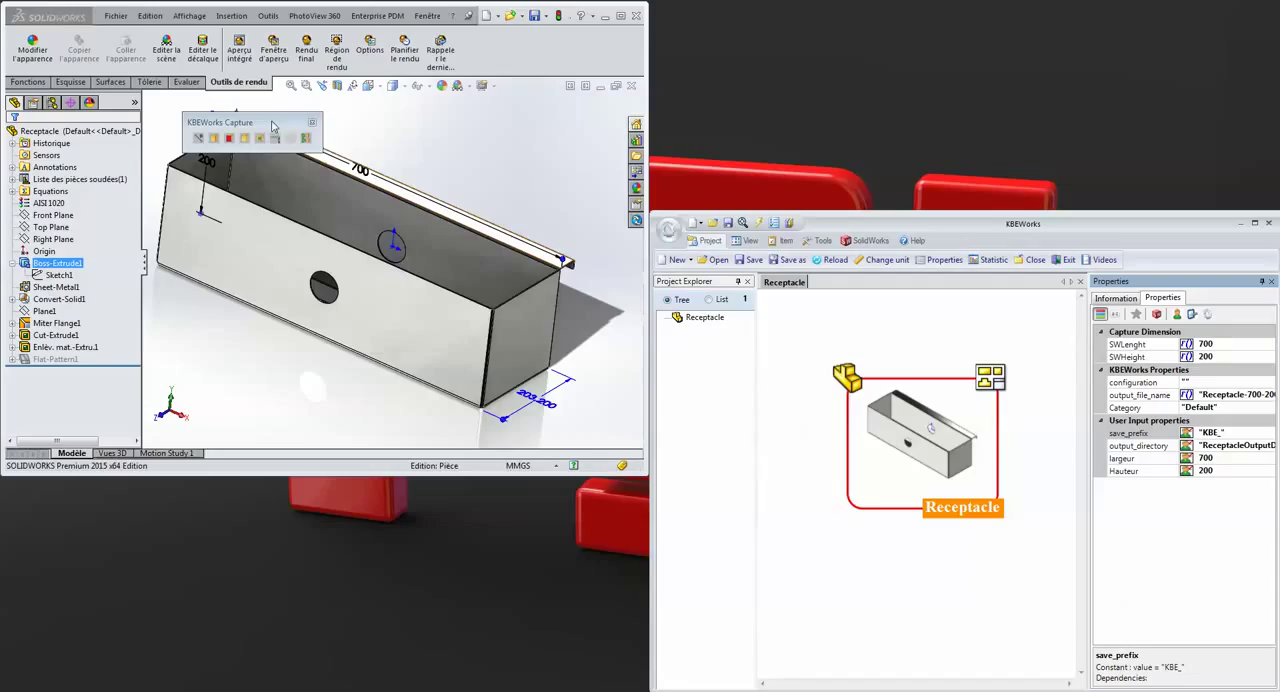
Start a feature capture in SOLIDWORKS and capture Cut-Extrude1 under the name Enlevmat
{"action": "left_click_drag", "start_coordinate": [236, 126], "coordinate": [209, 110]}
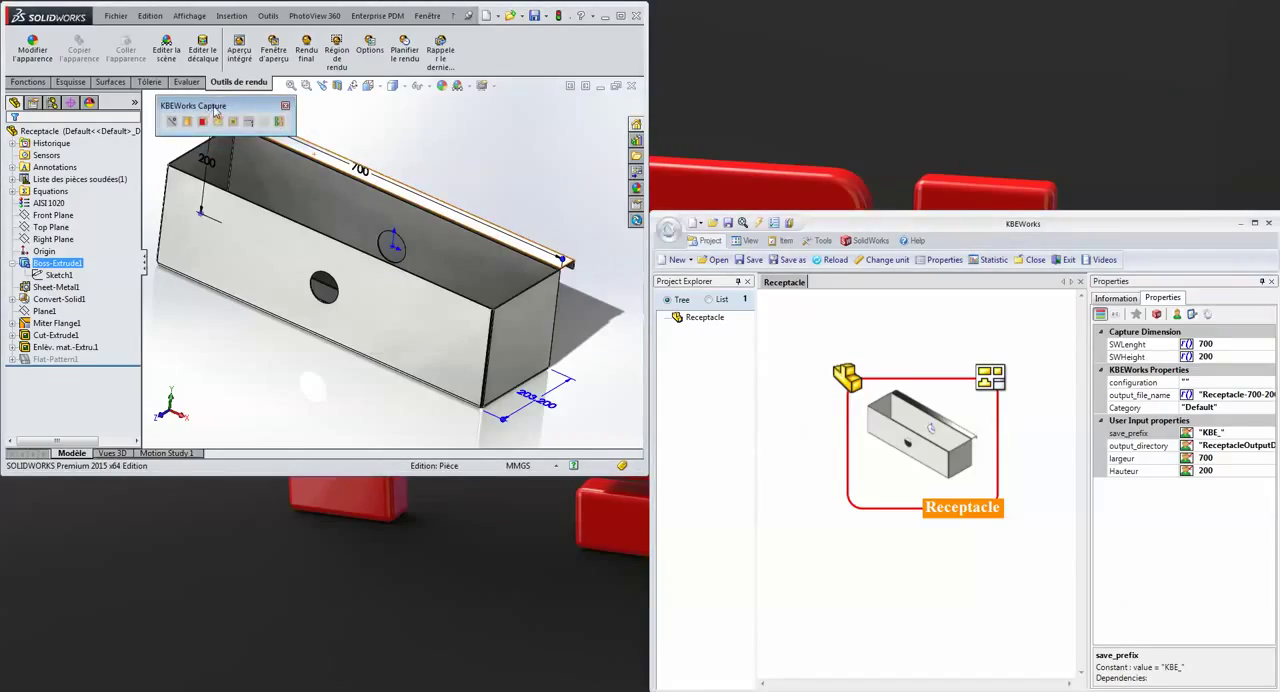
{"action": "left_click", "coordinate": [233, 121]}
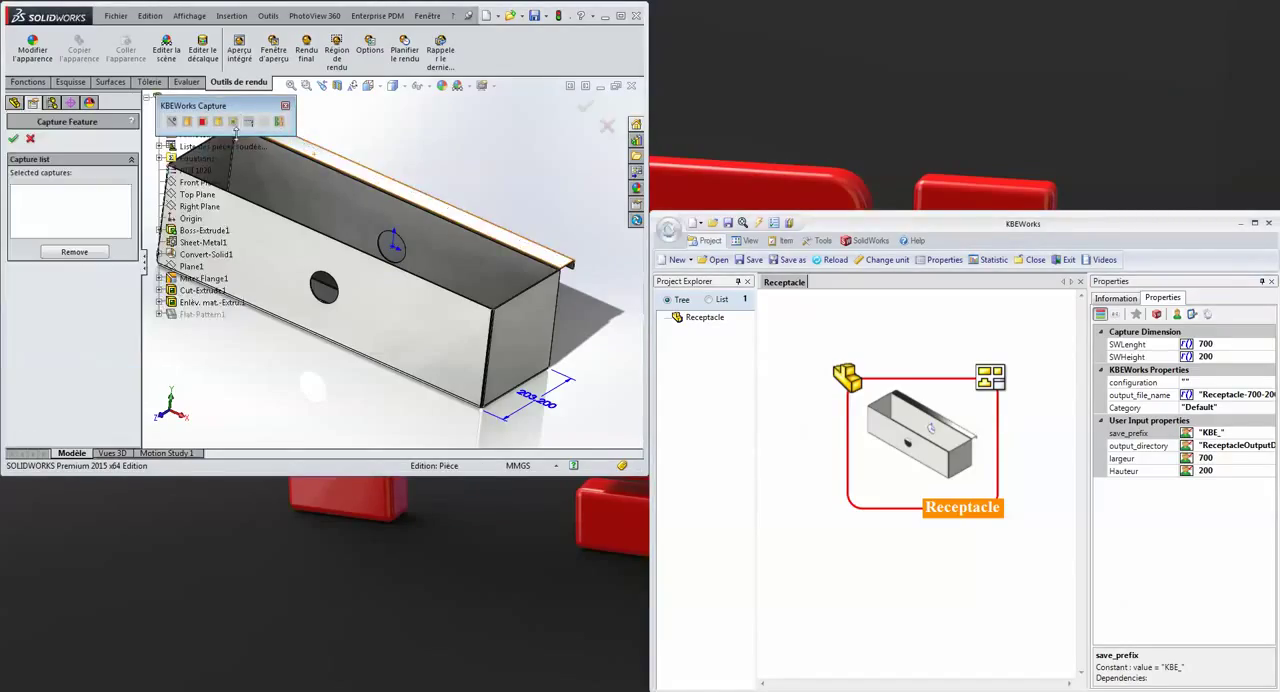
{"action": "left_click", "coordinate": [193, 290]}
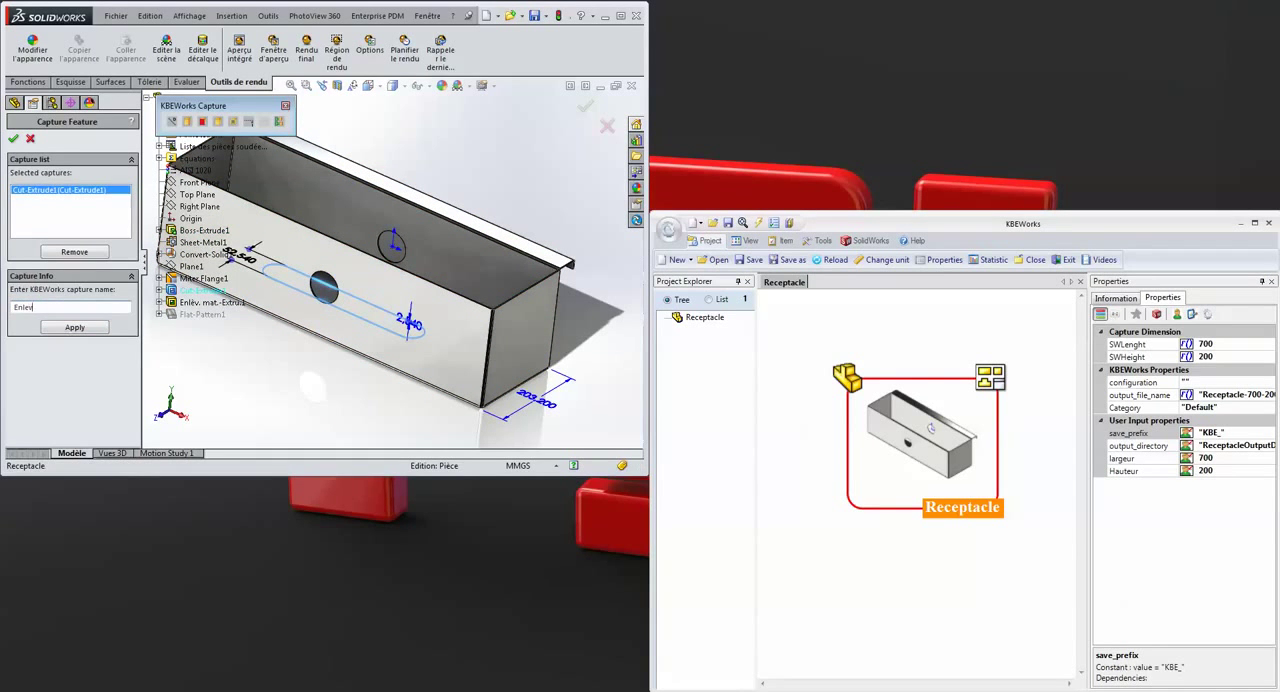
{"action": "left_click", "coordinate": [74, 327]}
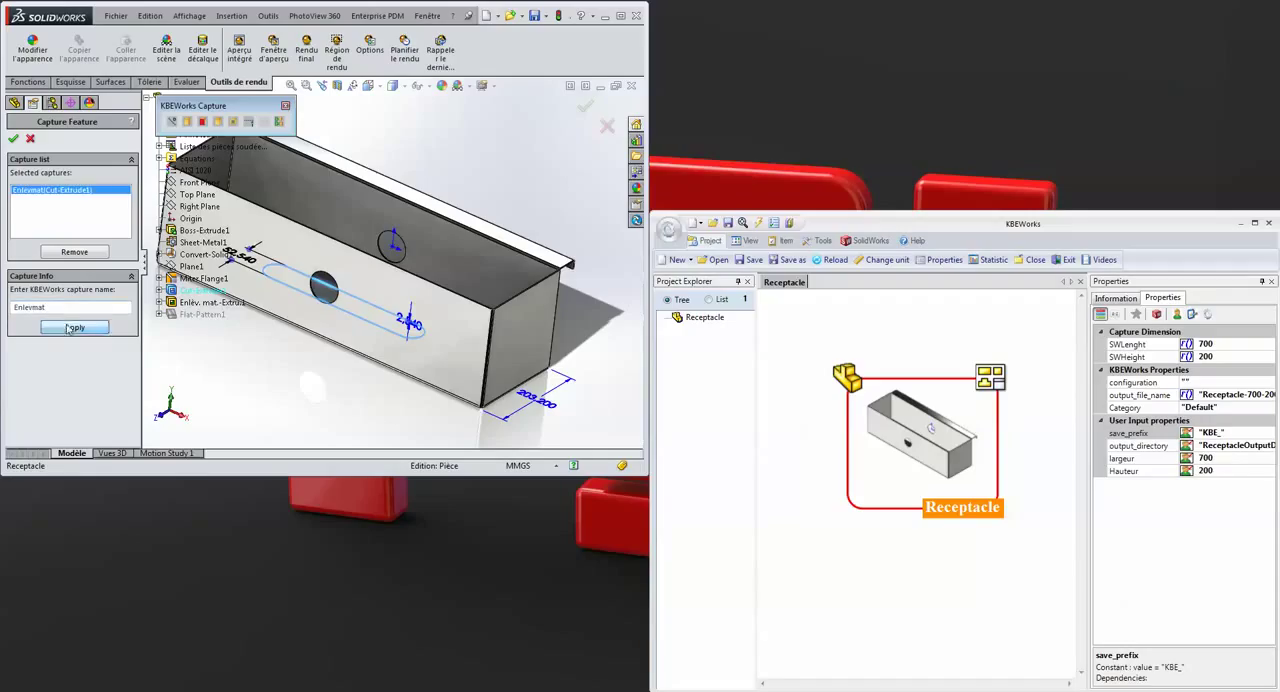
Add the Enlèv. mat.-Extru.1 hole cut to the feature captures under the name Trou
{"action": "left_click", "coordinate": [200, 302]}
{"action": "left_click_drag", "start_coordinate": [78, 307], "coordinate": [5, 313]}
{"action": "key", "text": "BackSpace"}
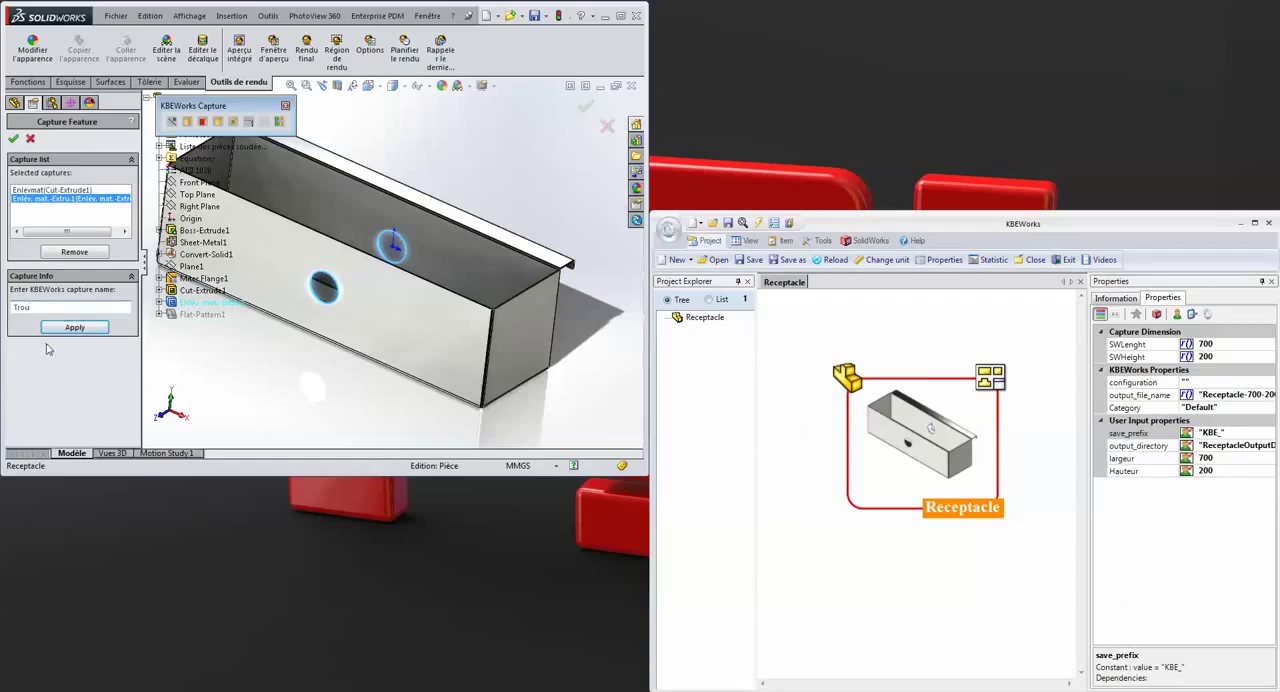
{"action": "type", "text": "Trou"}
{"action": "left_click", "coordinate": [74, 327]}
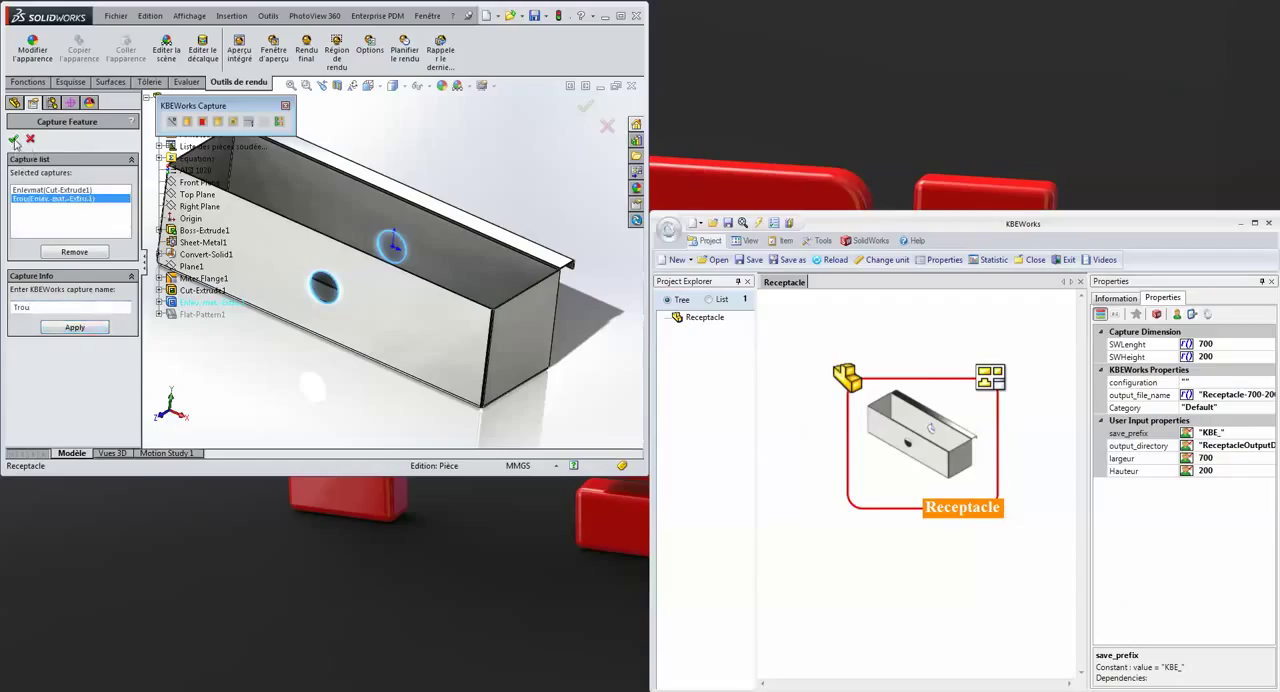
Confirm the feature captures and, in KBEWorks, add a Boolean user input property named Enlevement Mat with the value True
{"action": "left_click", "coordinate": [14, 140]}
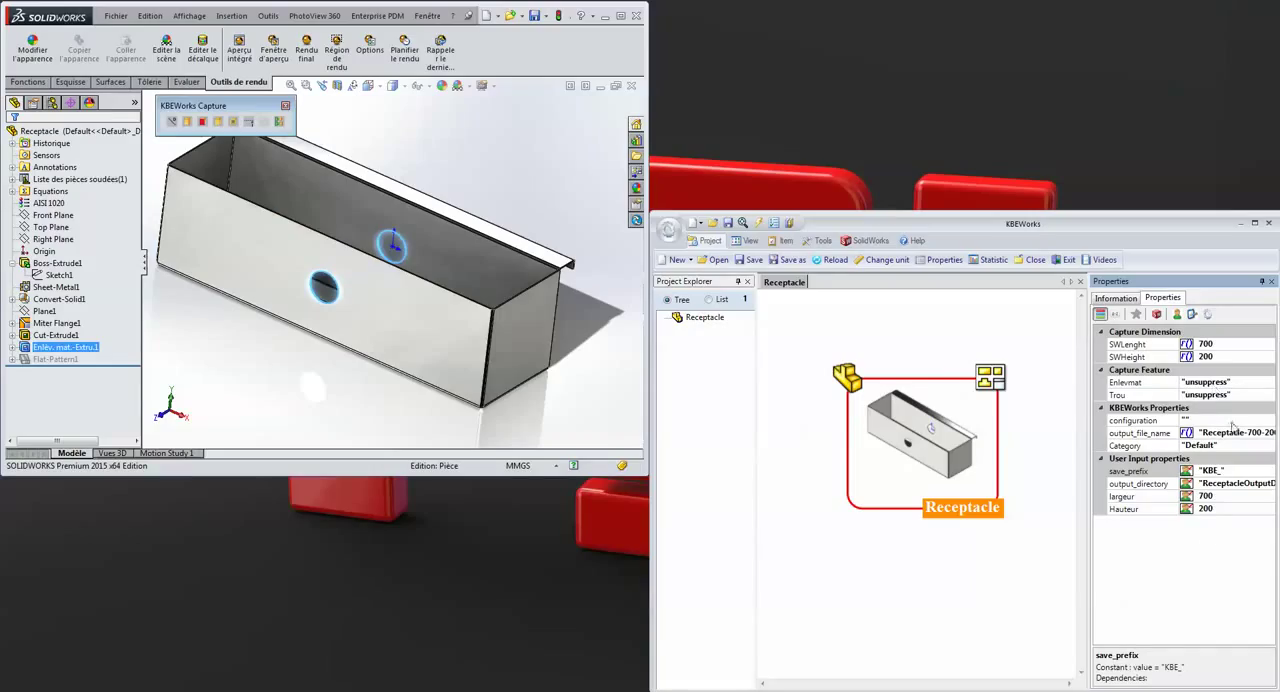
{"action": "left_click", "coordinate": [1177, 314]}
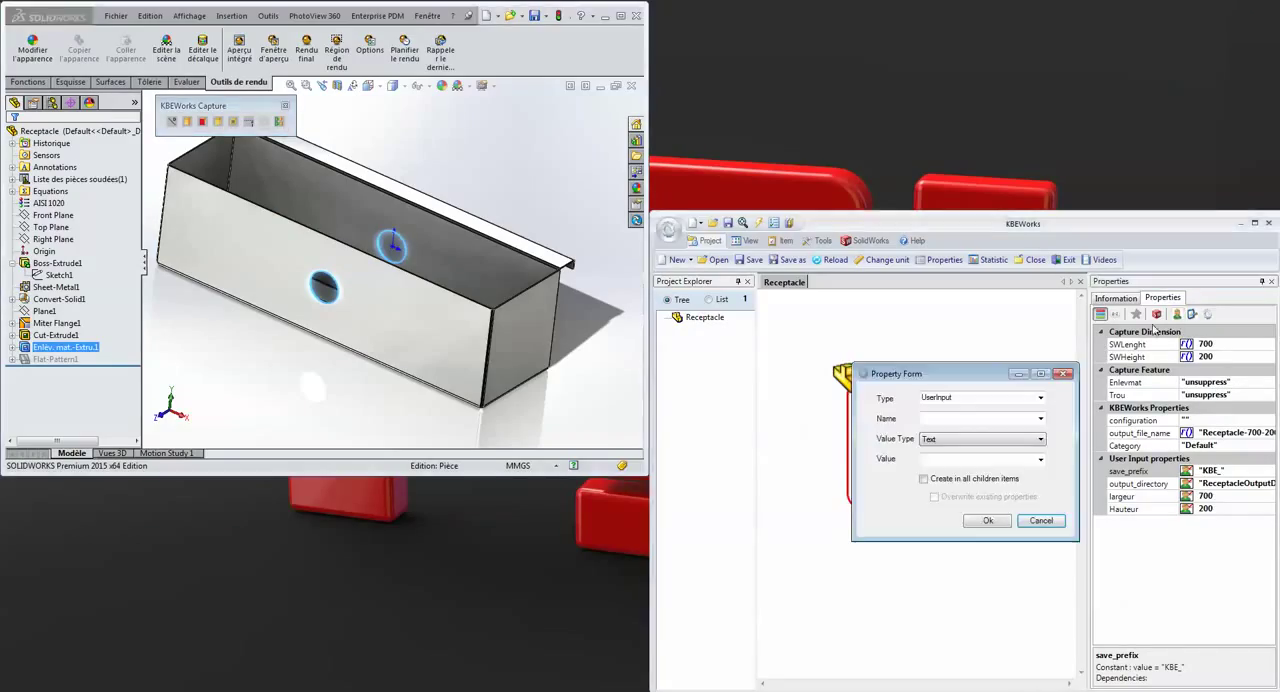
{"action": "left_click_drag", "start_coordinate": [1000, 377], "coordinate": [940, 363]}
{"action": "left_click", "coordinate": [899, 410]}
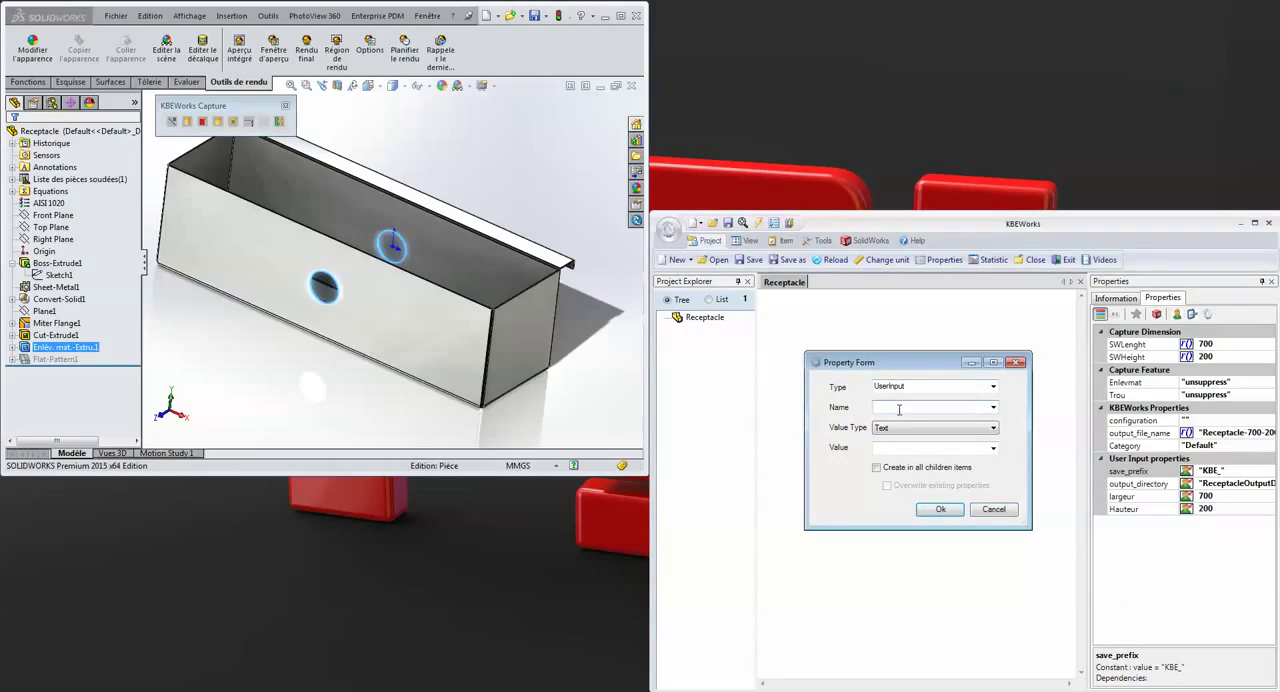
{"action": "type", "text": "Enlevement Mat"}
{"action": "left_click", "coordinate": [928, 428]}
{"action": "left_click", "coordinate": [914, 453]}
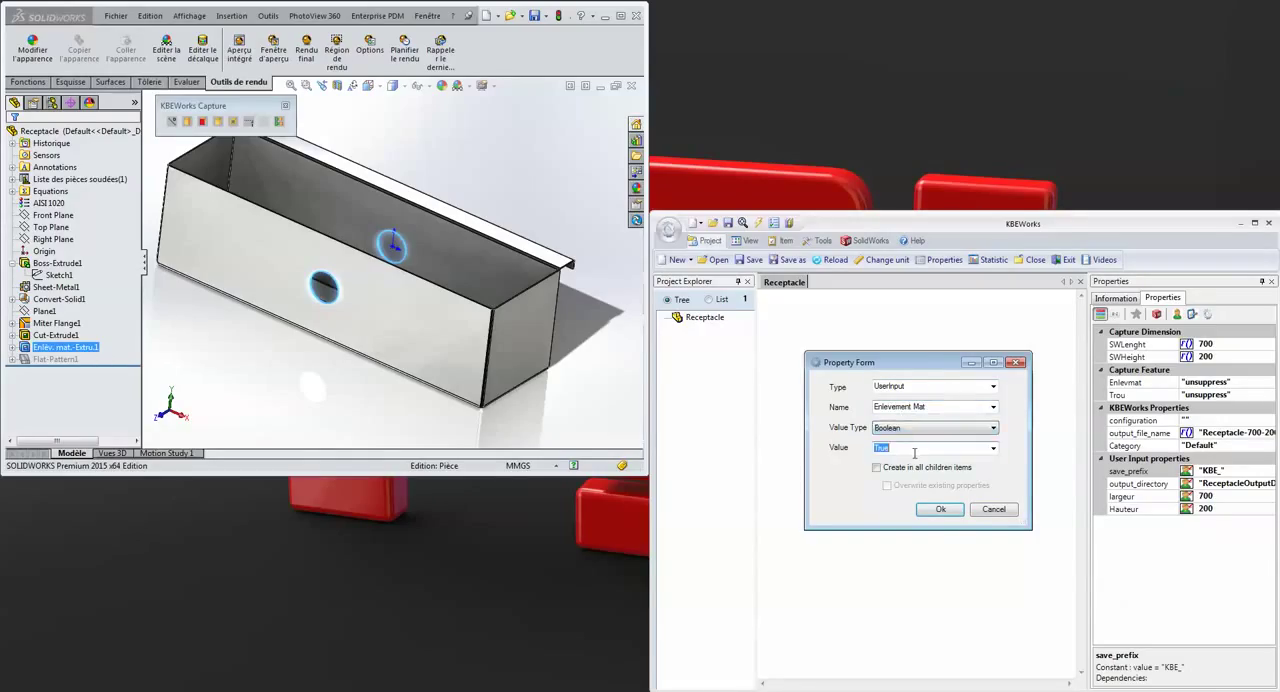
{"action": "left_click", "coordinate": [940, 510]}
Add a second Boolean user input property named Hole with the value True
{"action": "left_click", "coordinate": [1177, 314]}
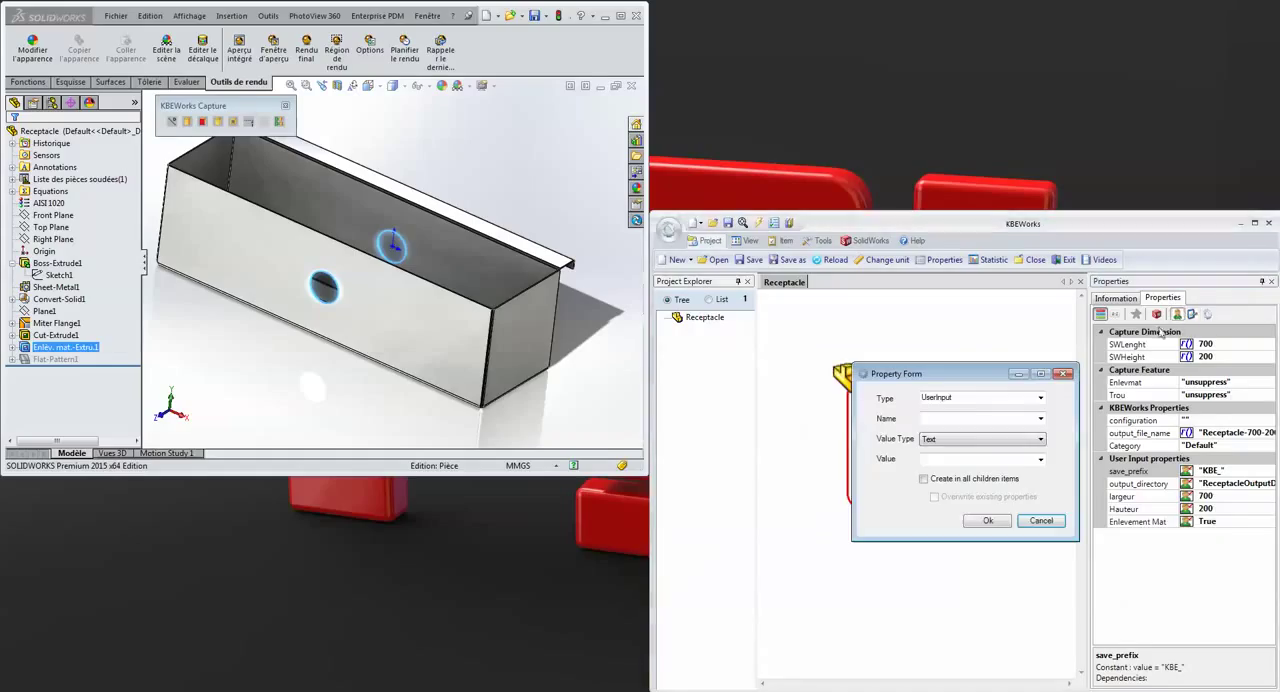
{"action": "type", "text": "Hole"}
{"action": "left_click", "coordinate": [980, 439]}
{"action": "left_click", "coordinate": [968, 458]}
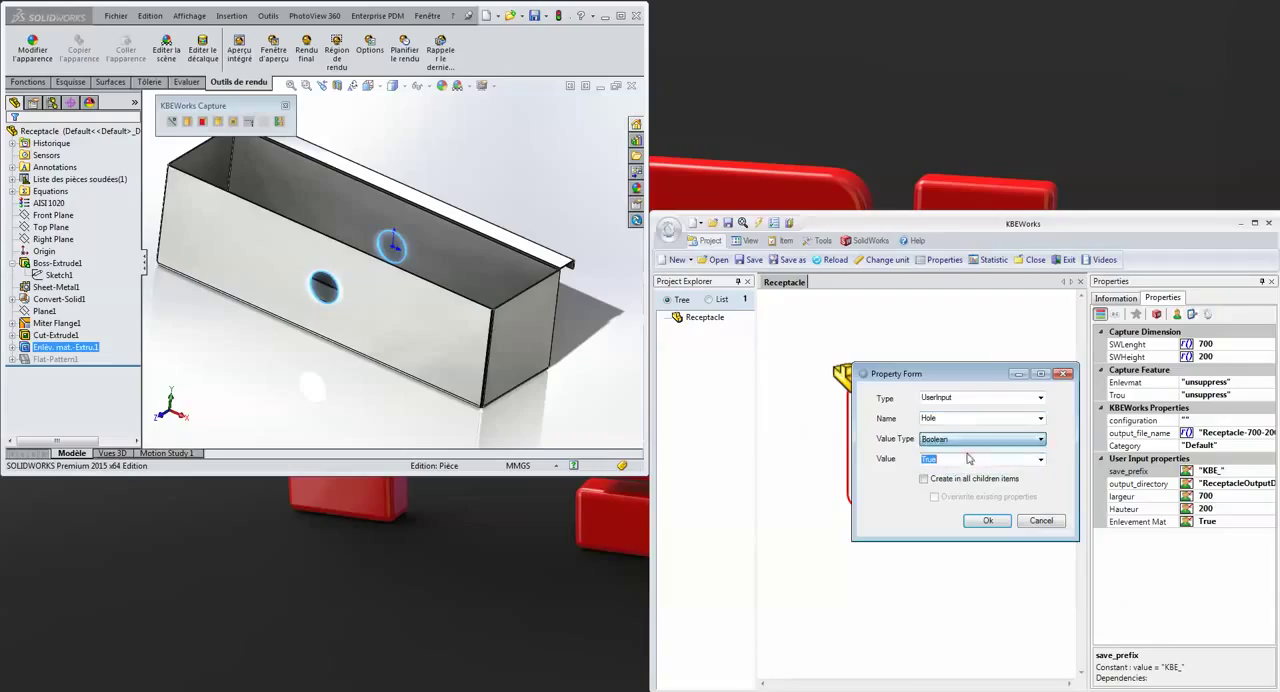
{"action": "left_click", "coordinate": [985, 521]}
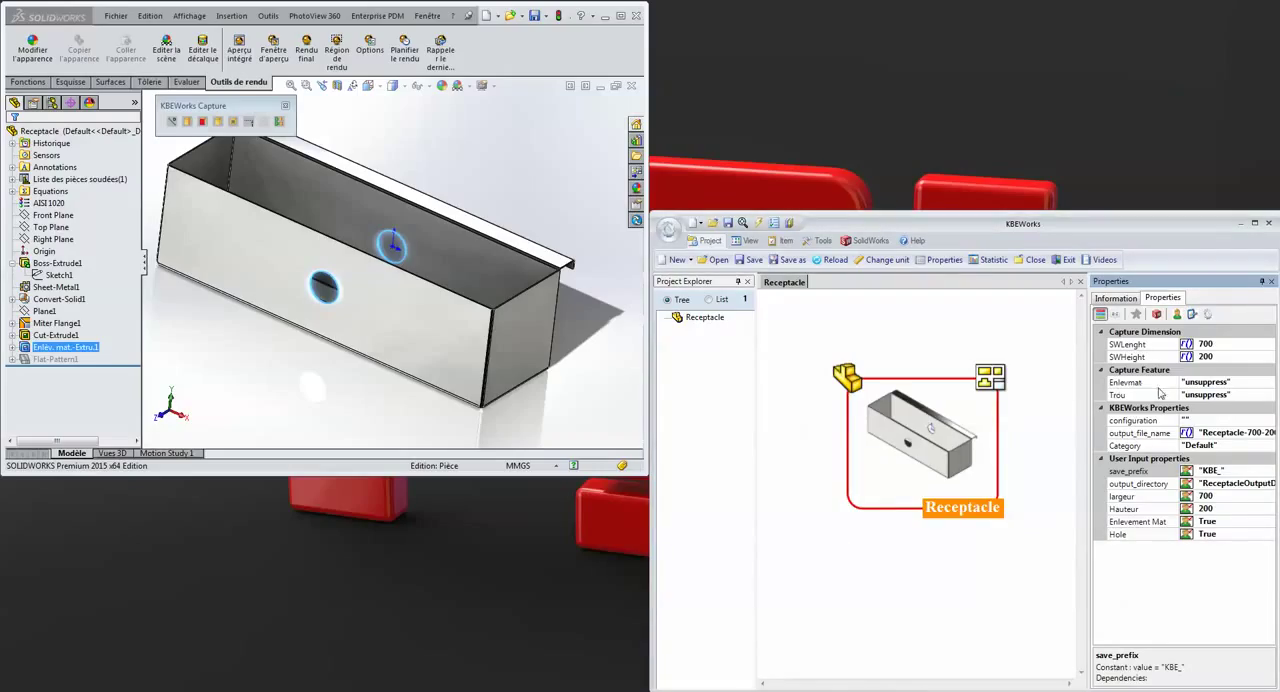
Start an IF rule for the Enlevmat feature capture, using the Enlevement Mat user input as its condition
{"action": "left_click", "coordinate": [1124, 382]}
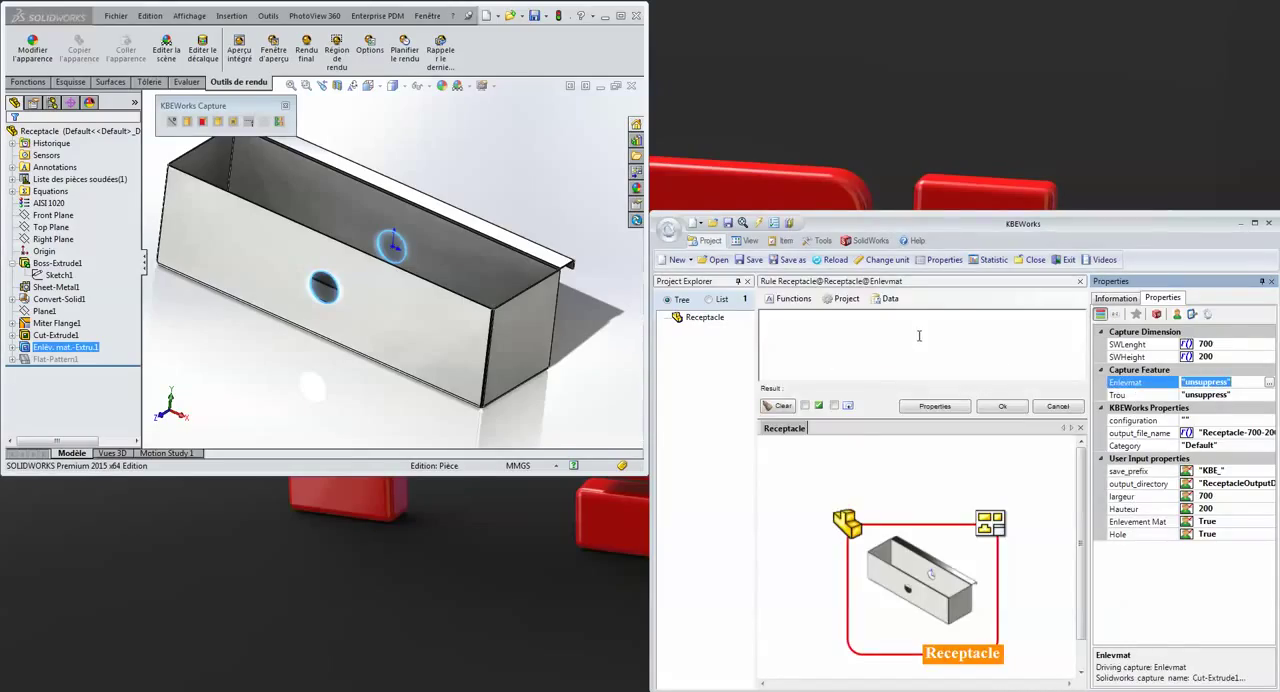
{"action": "left_click", "coordinate": [793, 299]}
{"action": "mouse_move", "coordinate": [798, 314]}
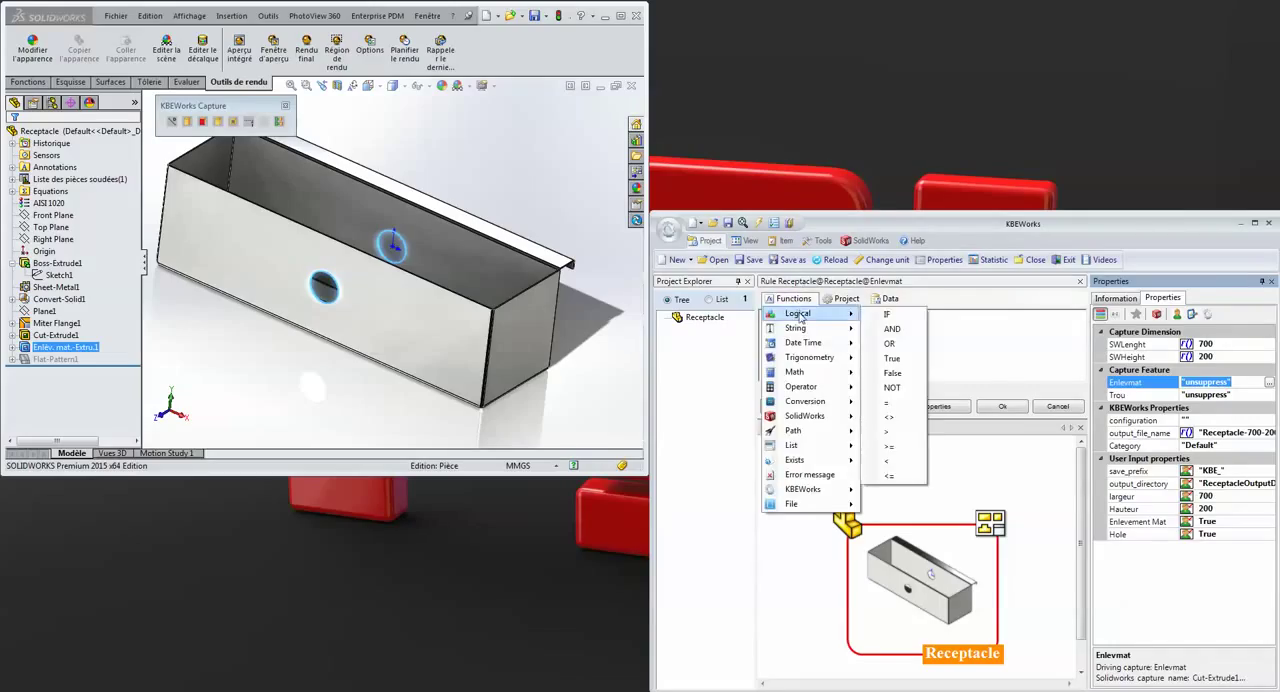
{"action": "left_click", "coordinate": [888, 313]}
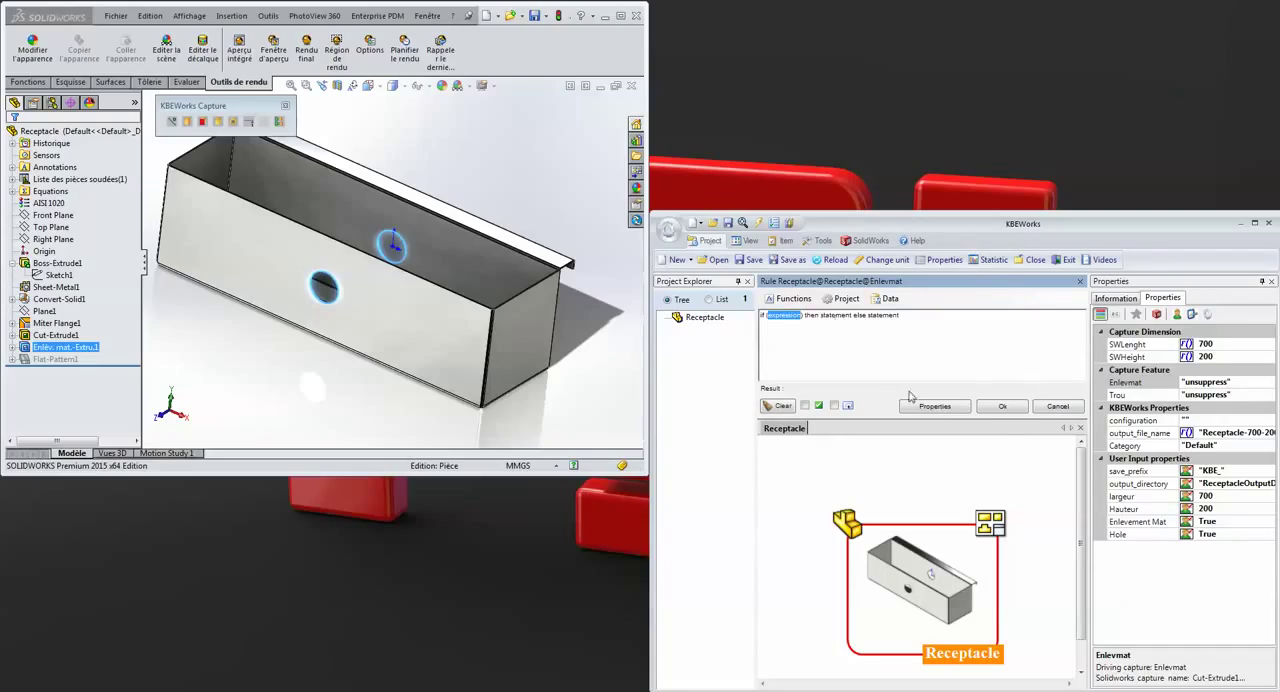
{"action": "double_click", "coordinate": [1140, 523]}
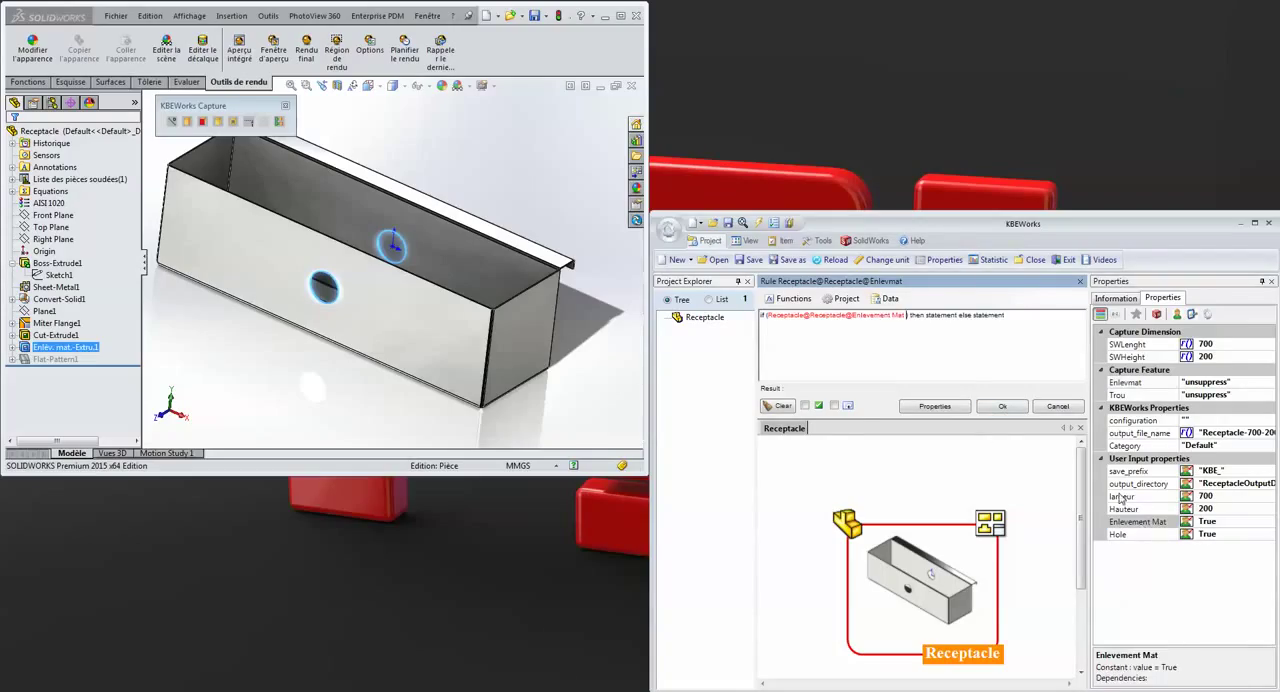
Complete the Enlevmat rule with the Unsuppress operation for the then branch and Suppress for the else branch, and accept it
{"action": "double_click", "coordinate": [940, 314]}
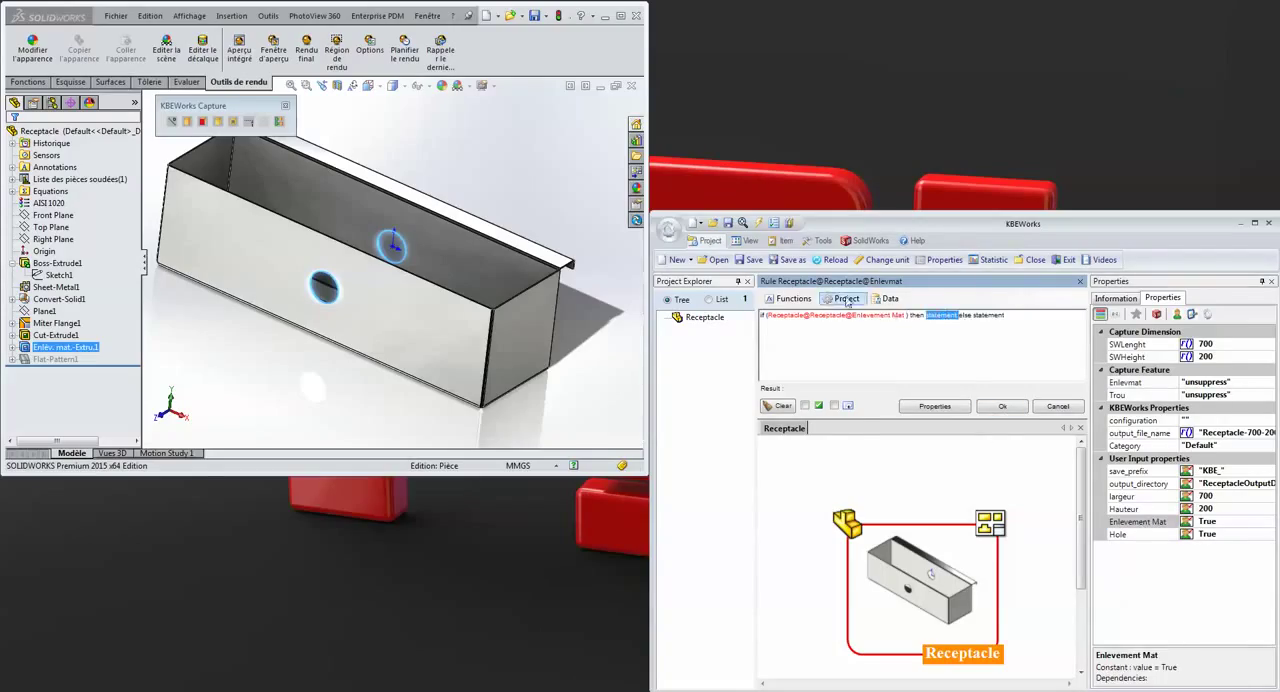
{"action": "left_click", "coordinate": [790, 298]}
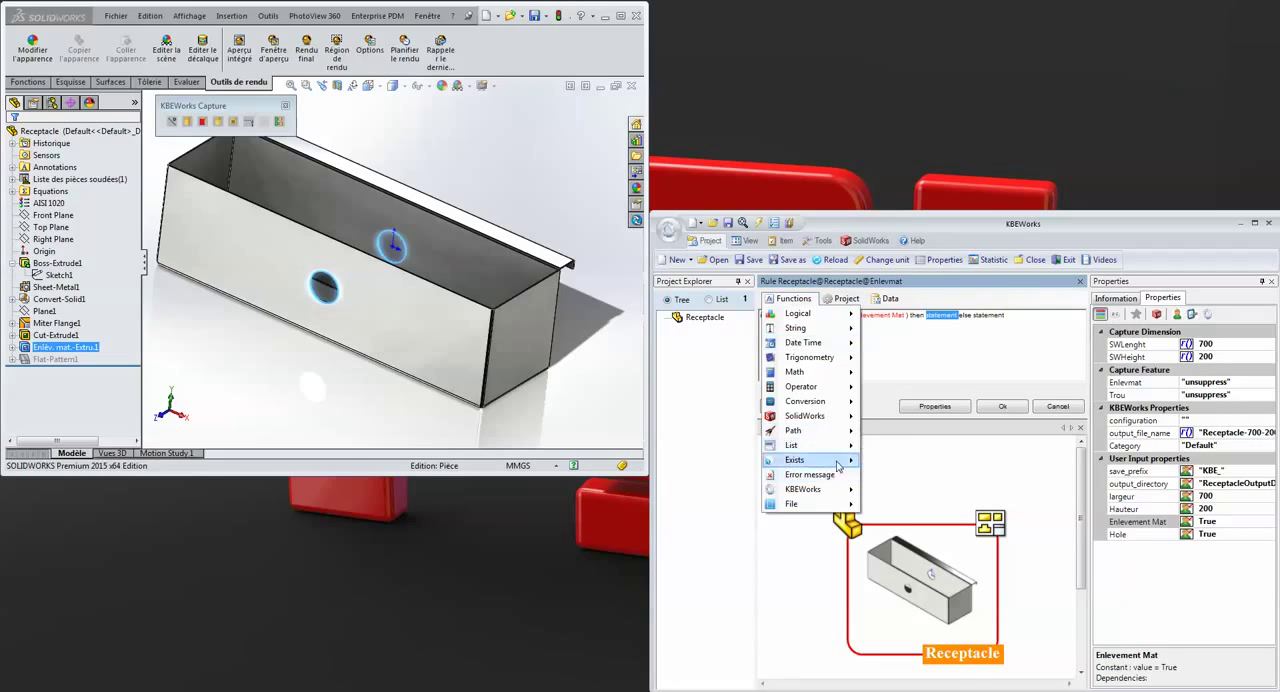
{"action": "mouse_move", "coordinate": [842, 489]}
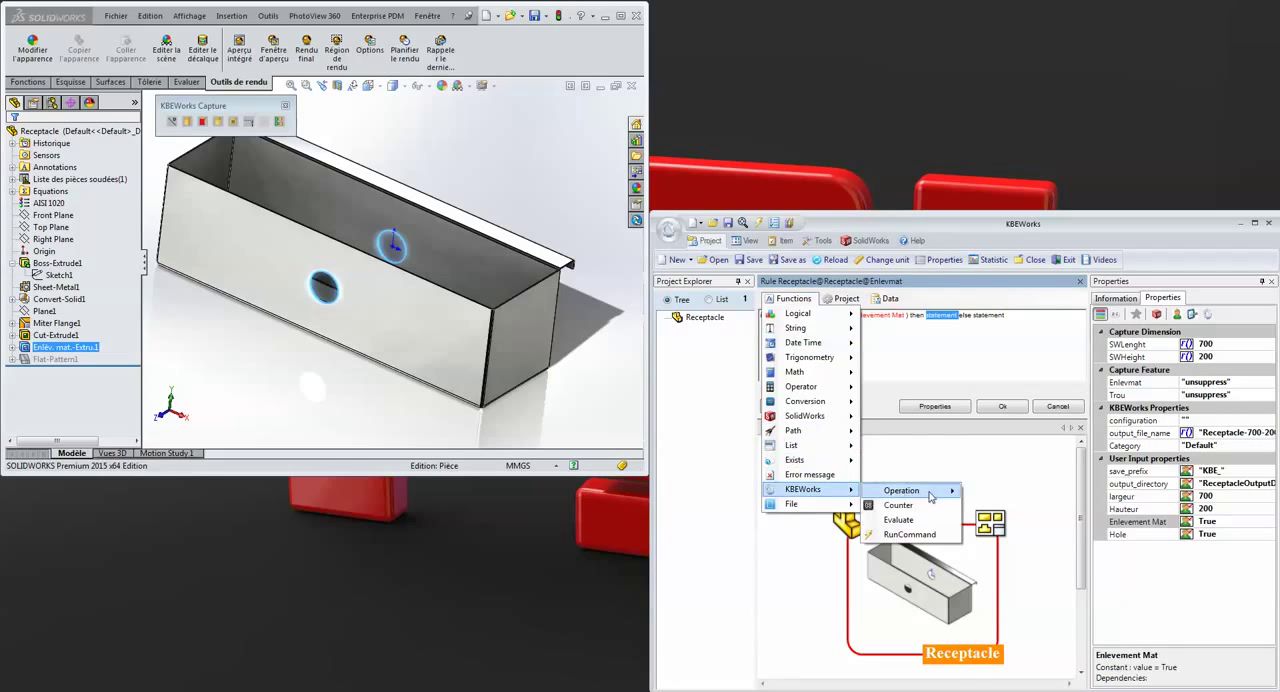
{"action": "mouse_move", "coordinate": [927, 494]}
{"action": "left_click", "coordinate": [1022, 609]}
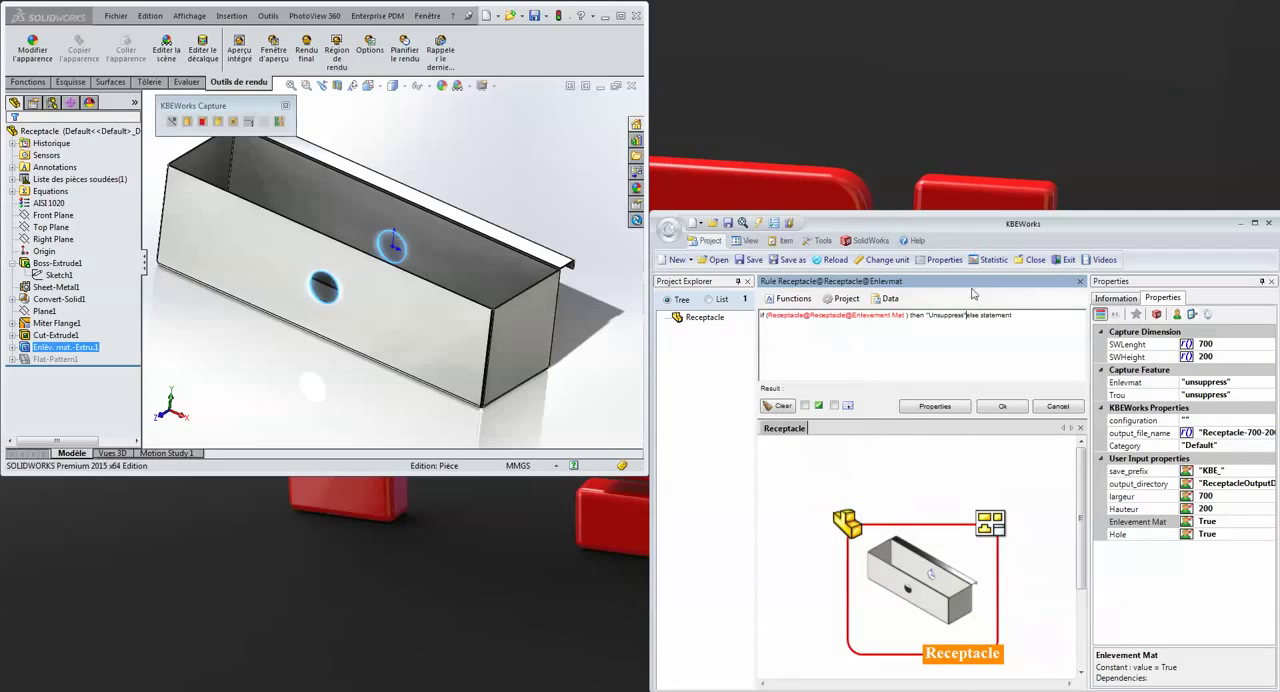
{"action": "double_click", "coordinate": [997, 315]}
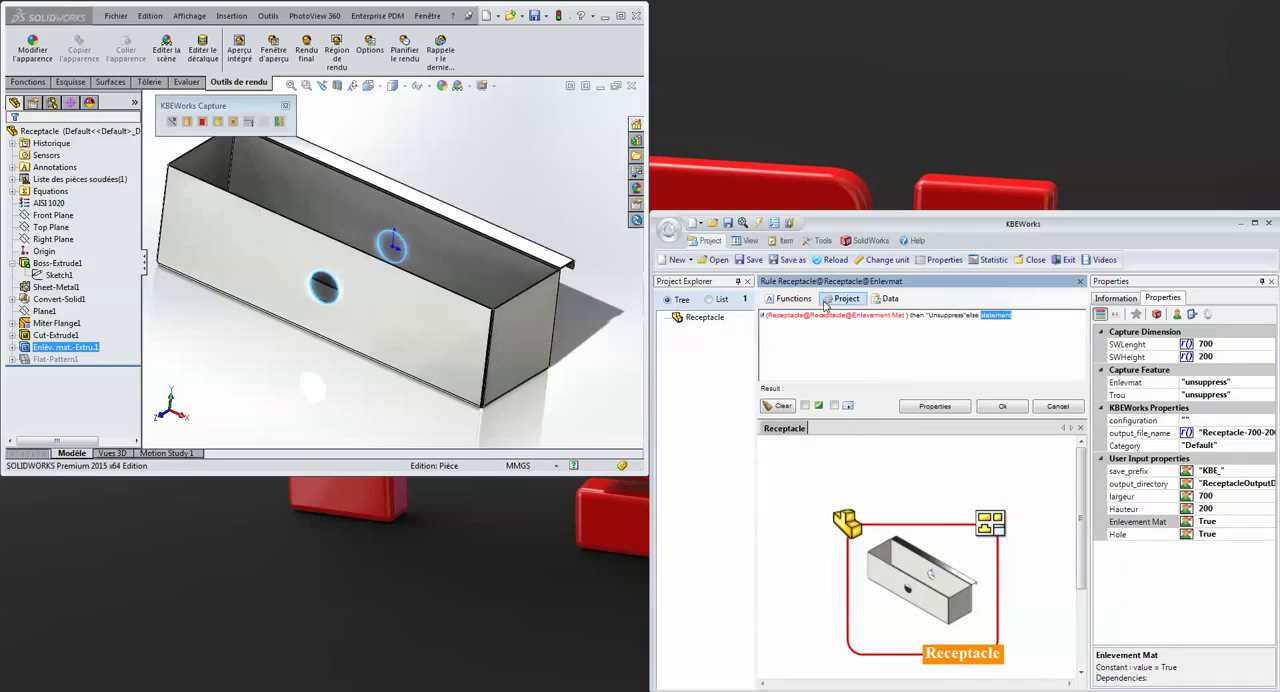
{"action": "left_click", "coordinate": [790, 298]}
{"action": "mouse_move", "coordinate": [838, 489]}
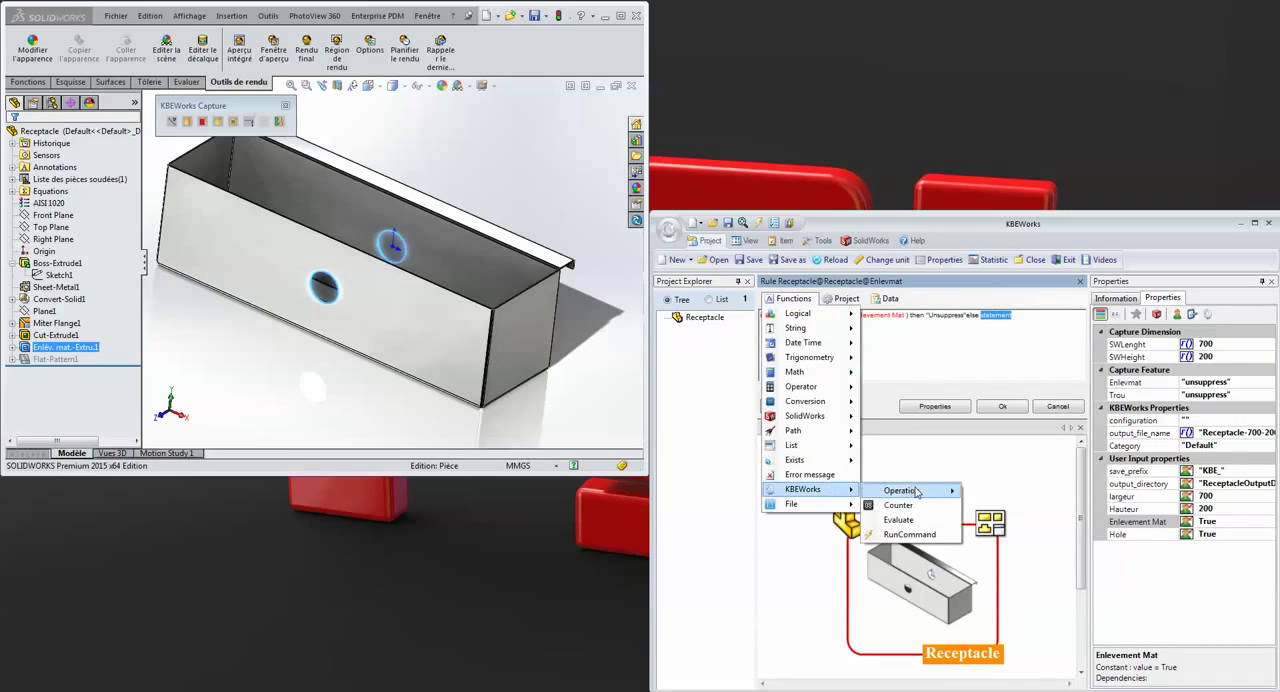
{"action": "mouse_move", "coordinate": [912, 491]}
{"action": "left_click", "coordinate": [1020, 595]}
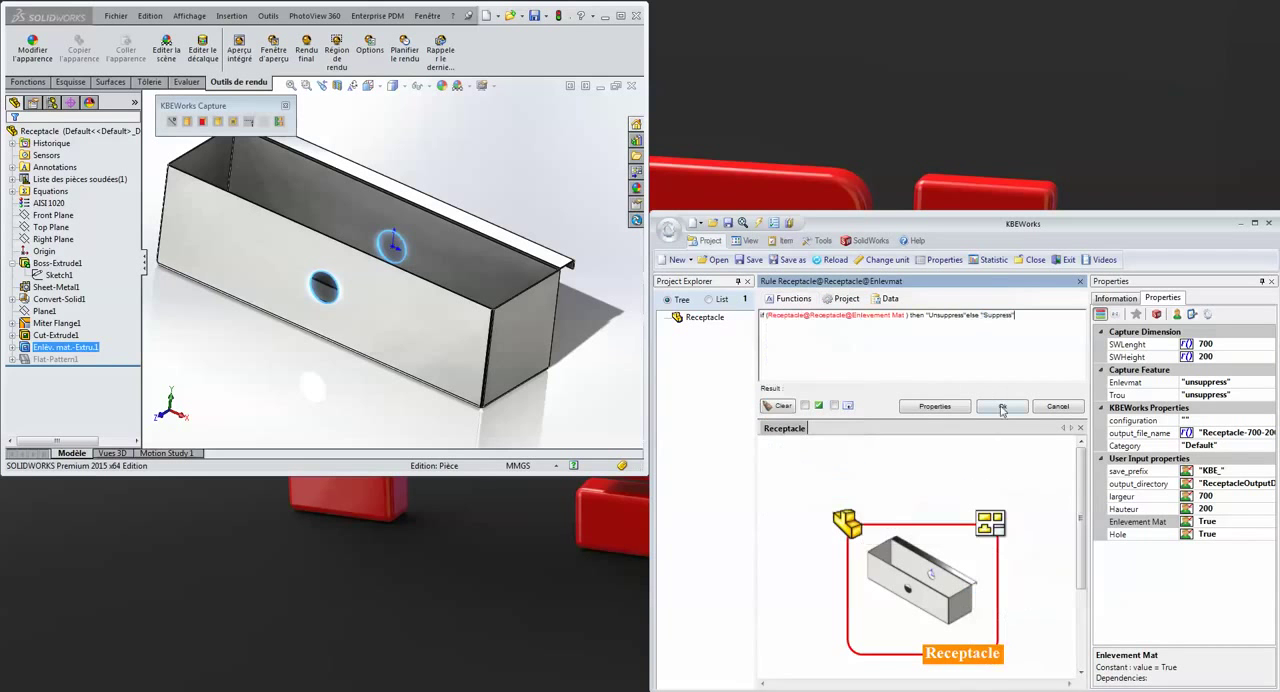
{"action": "left_click", "coordinate": [1003, 407]}
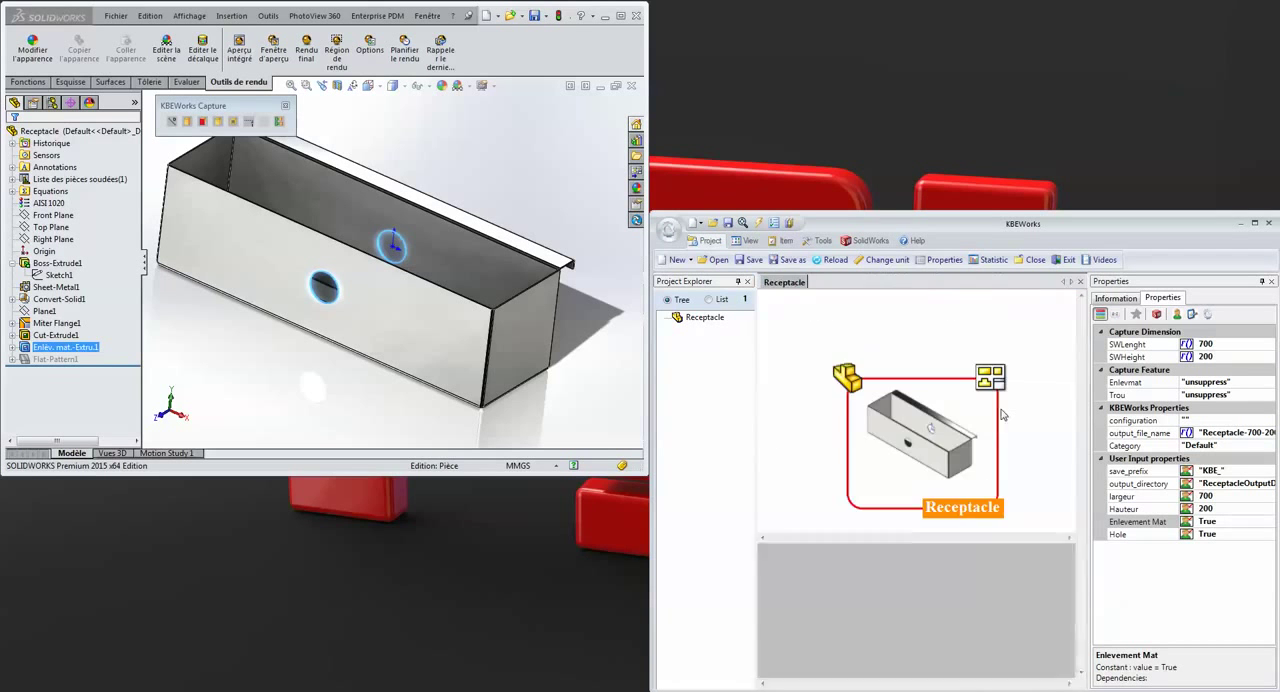
Start an IF rule for the Trou feature capture, using the Hole user input as its condition
{"action": "double_click", "coordinate": [1125, 395]}
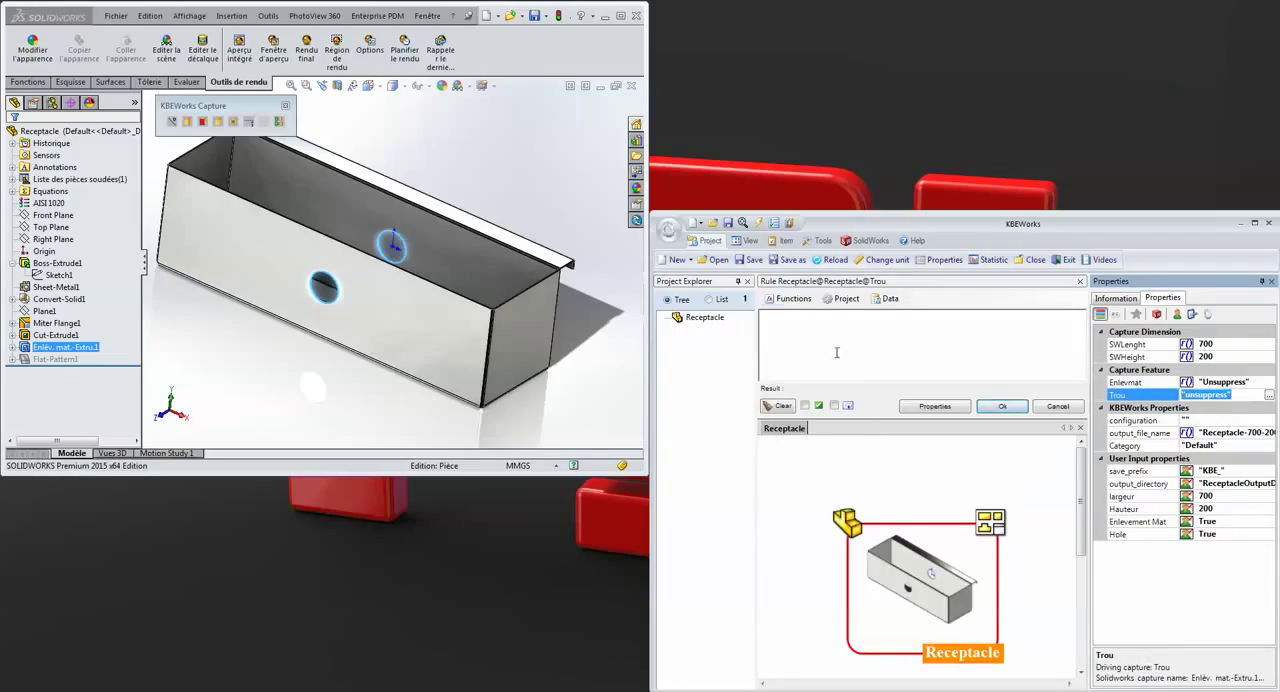
{"action": "left_click", "coordinate": [792, 299]}
{"action": "mouse_move", "coordinate": [795, 315]}
{"action": "left_click", "coordinate": [915, 316]}
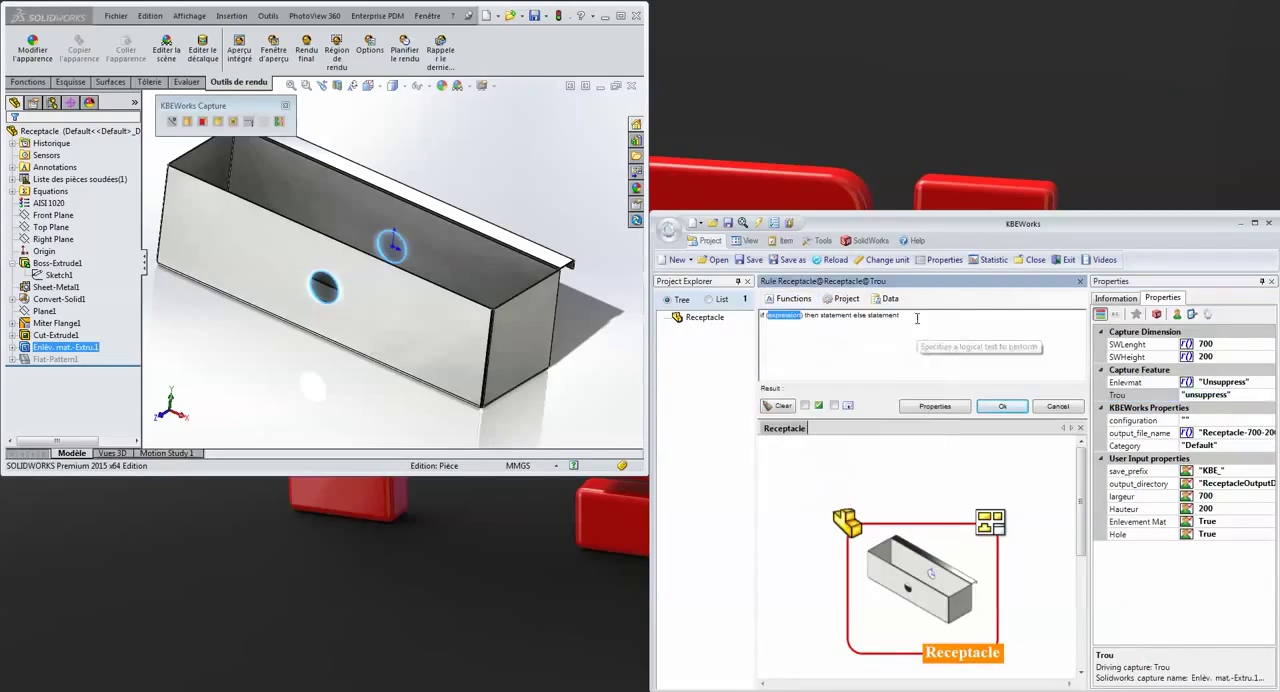
{"action": "double_click", "coordinate": [1140, 534]}
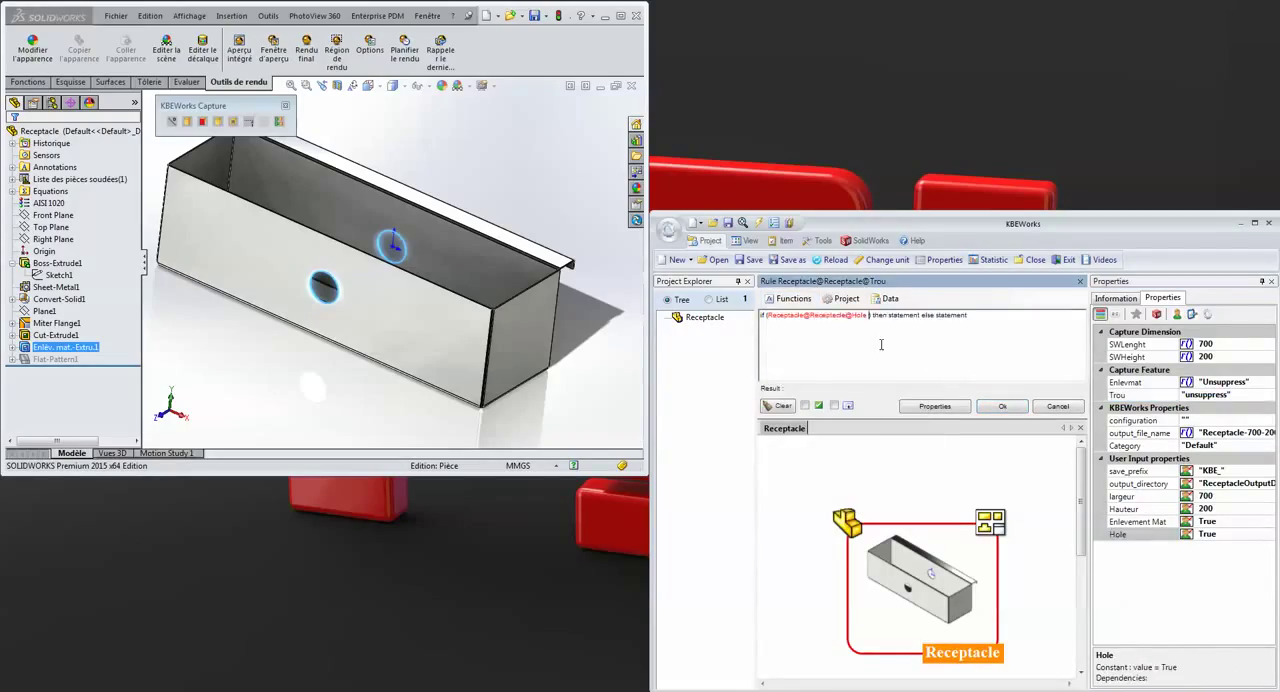
Complete the Trou rule with Unsuppress as the then operation and Suppress as the else operation, and accept it
{"action": "double_click", "coordinate": [892, 315]}
{"action": "left_click", "coordinate": [791, 298]}
{"action": "mouse_move", "coordinate": [855, 490]}
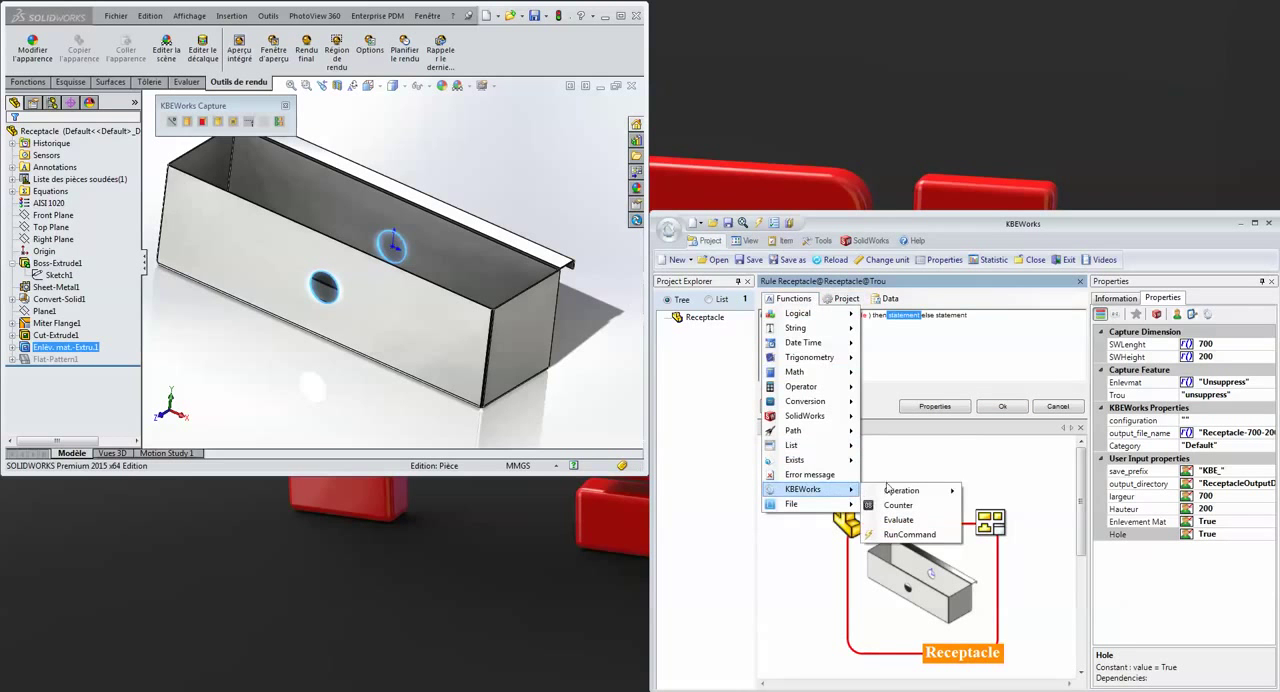
{"action": "mouse_move", "coordinate": [914, 491]}
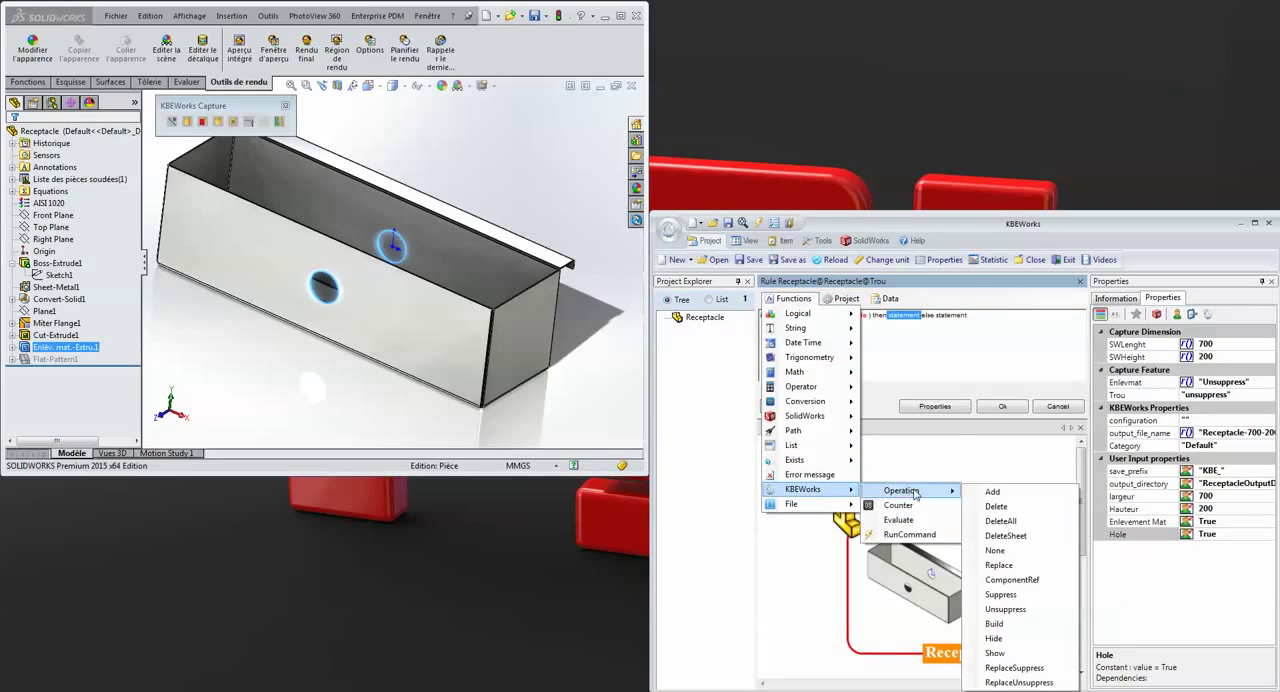
{"action": "left_click", "coordinate": [997, 609]}
{"action": "double_click", "coordinate": [955, 315]}
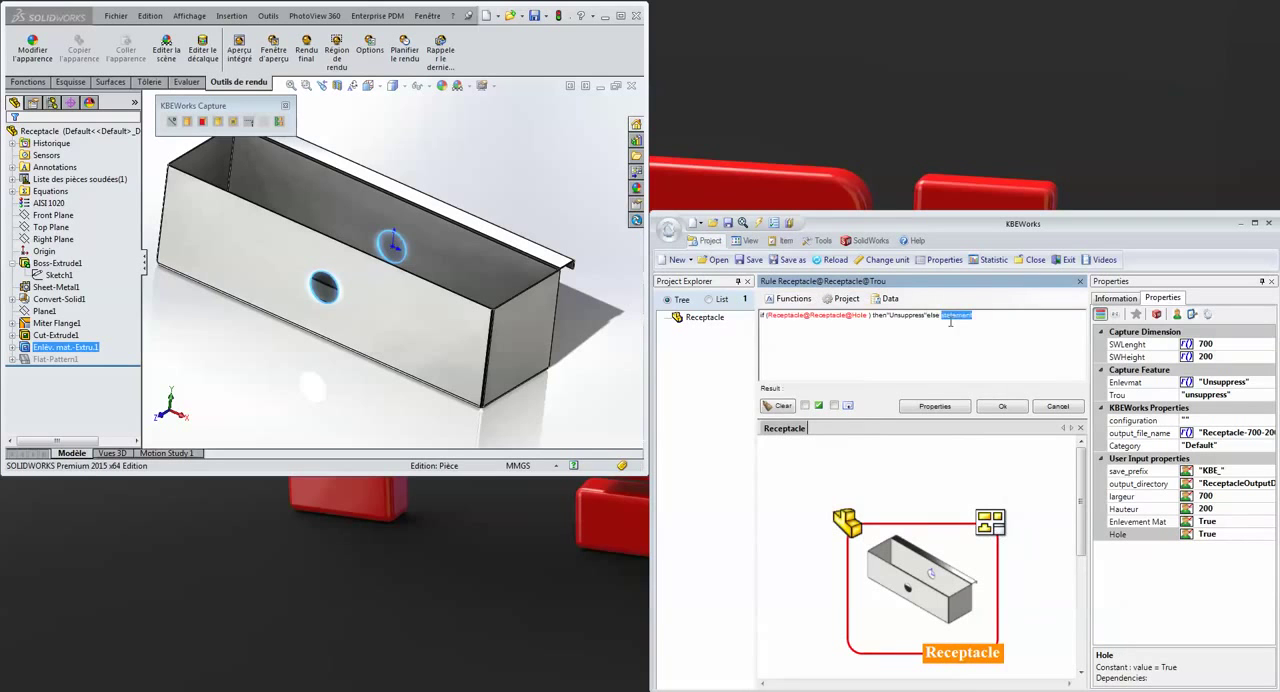
{"action": "left_click", "coordinate": [791, 298]}
{"action": "mouse_move", "coordinate": [827, 490]}
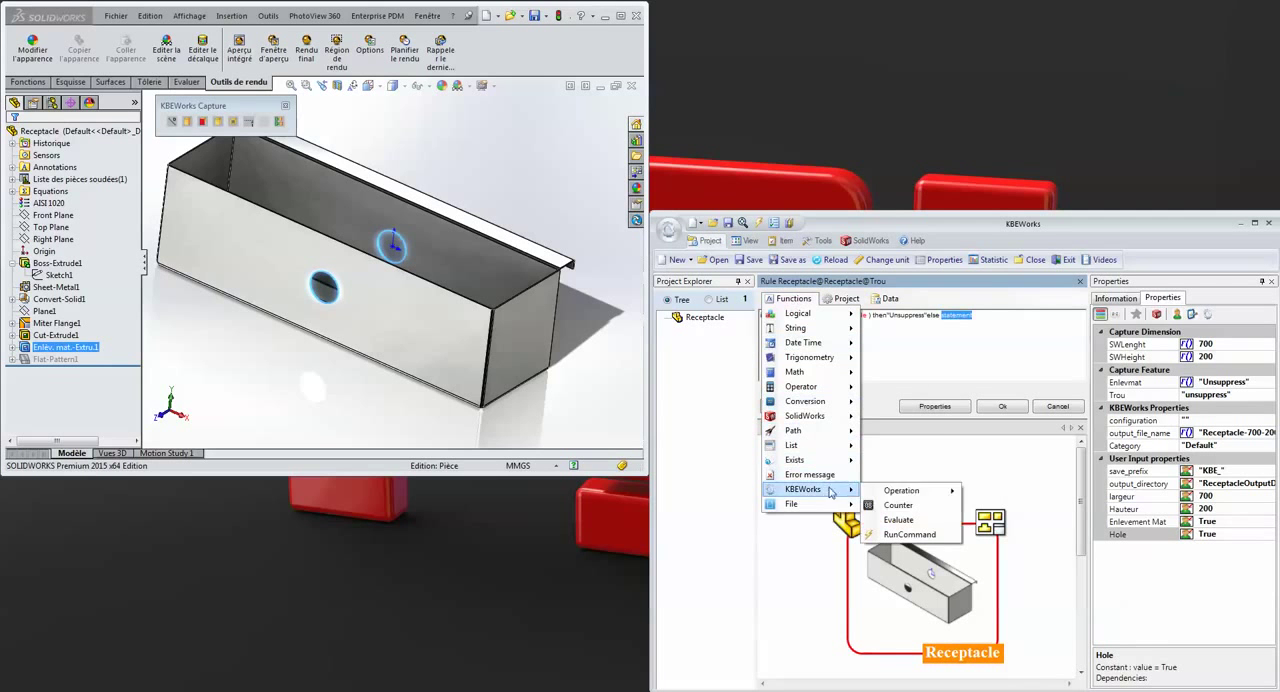
{"action": "mouse_move", "coordinate": [898, 495]}
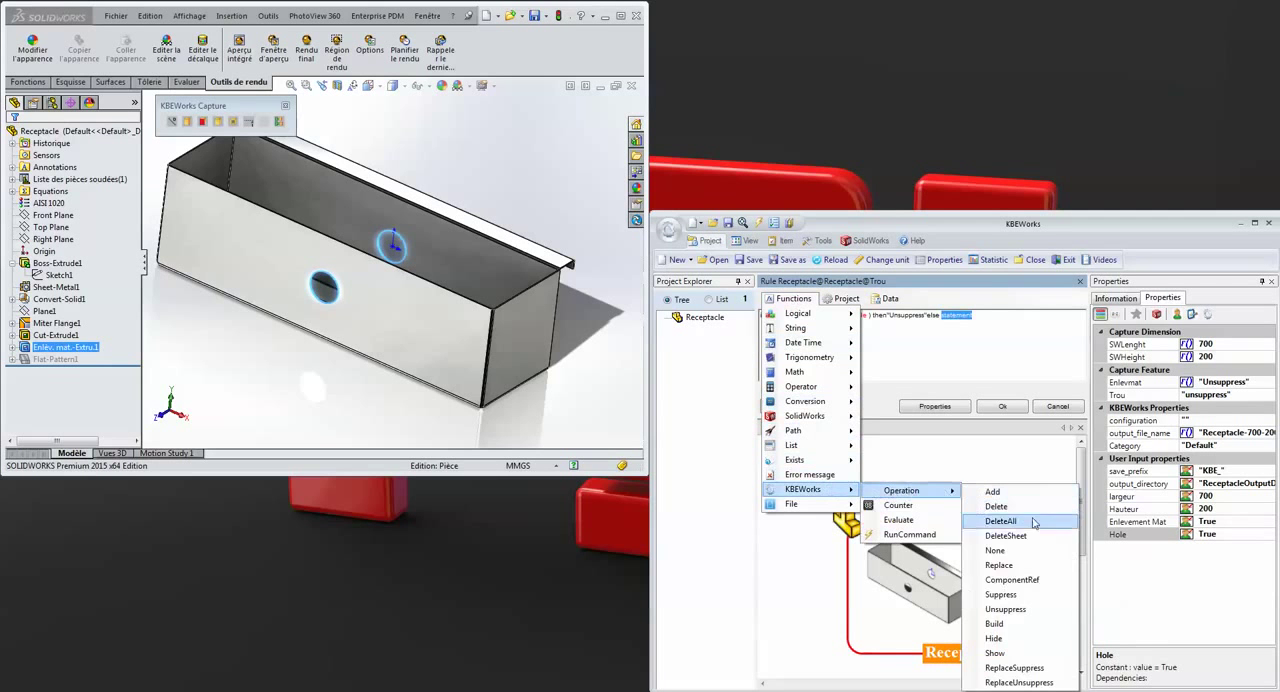
{"action": "left_click", "coordinate": [1001, 595]}
{"action": "left_click", "coordinate": [1003, 407]}
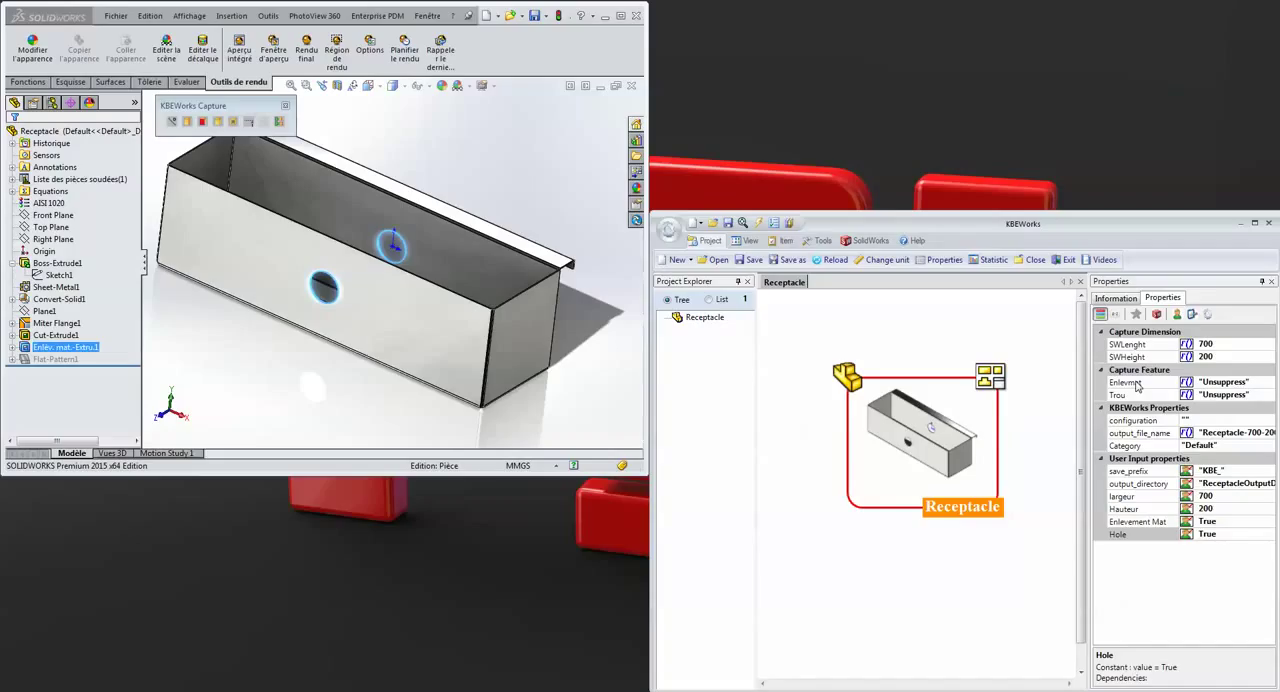
Set the user inputs largeur to 500, Hauteur to 300 and Hole to False
{"action": "left_click", "coordinate": [1229, 496]}
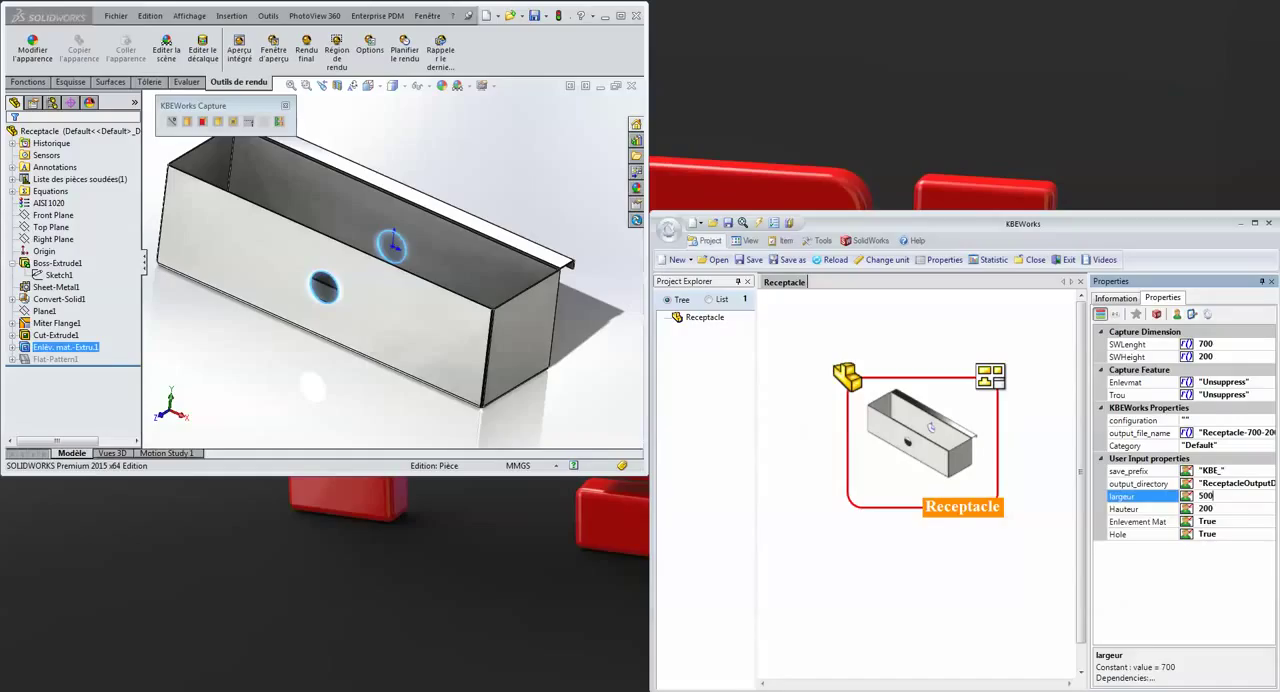
{"action": "key", "text": "Tab"}
{"action": "type", "text": "300"}
{"action": "left_click", "coordinate": [1219, 534]}
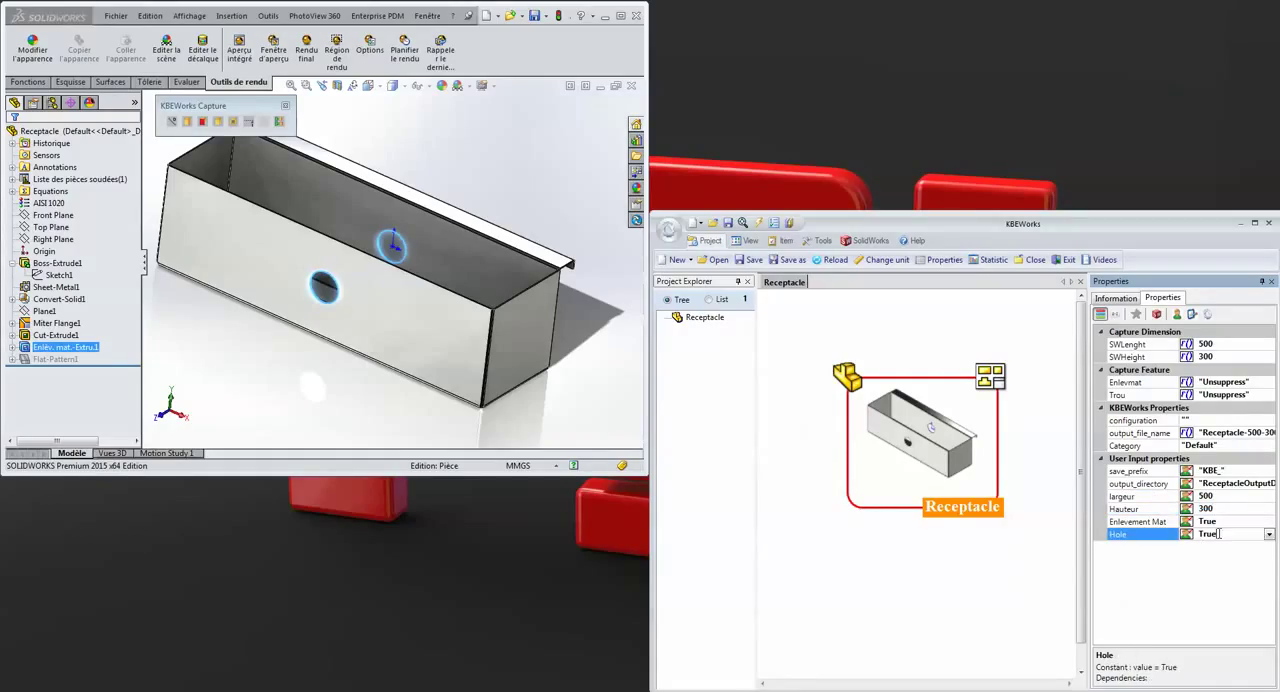
{"action": "left_click", "coordinate": [1268, 534]}
{"action": "left_click", "coordinate": [1222, 560]}
Close the Receptacle part in SOLIDWORKS and build the model from the Receptacle item in KBEWorks with existing models rebuilt
{"action": "left_click", "coordinate": [632, 86]}
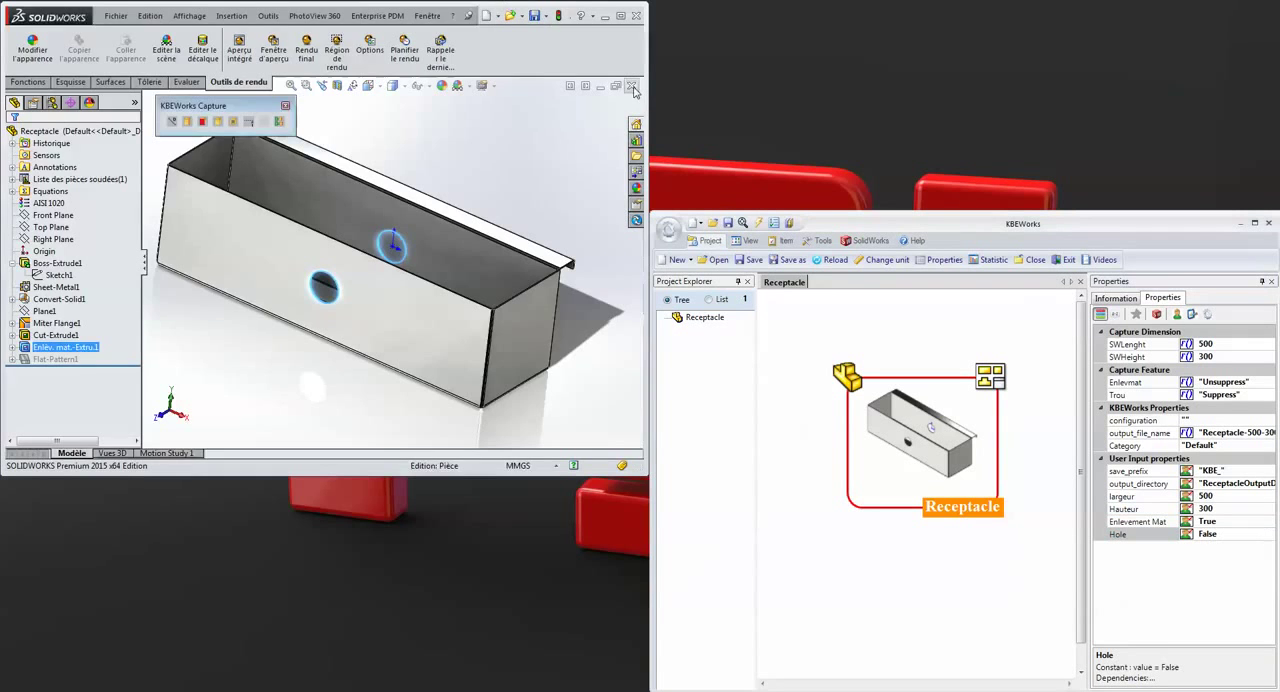
{"action": "right_click", "coordinate": [960, 424]}
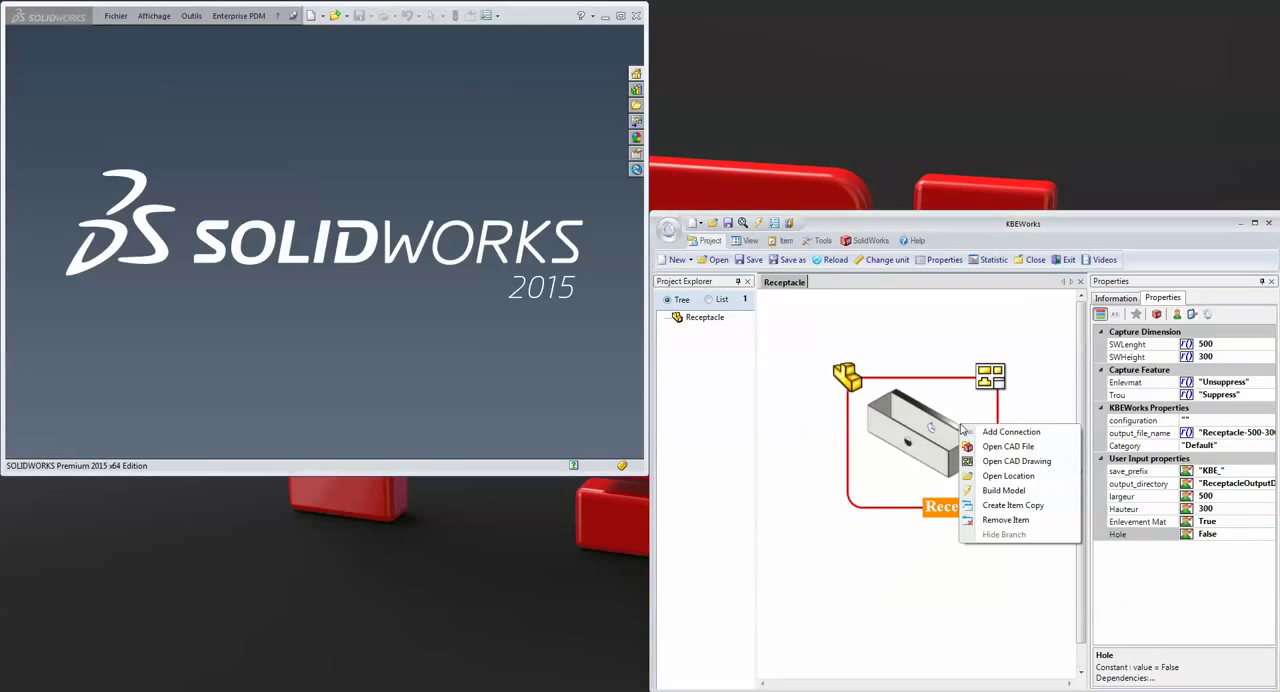
{"action": "left_click", "coordinate": [986, 491]}
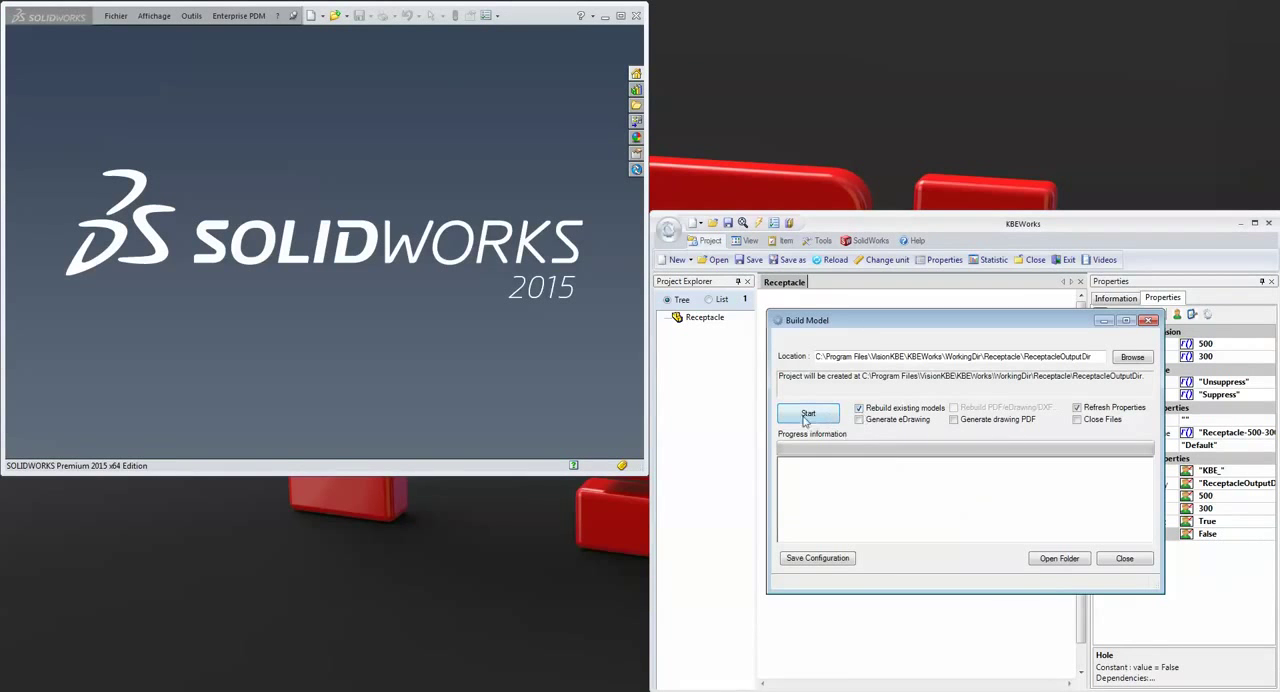
{"action": "left_click", "coordinate": [1066, 562]}
{"action": "left_click", "coordinate": [760, 403]}
{"action": "left_click", "coordinate": [828, 414]}
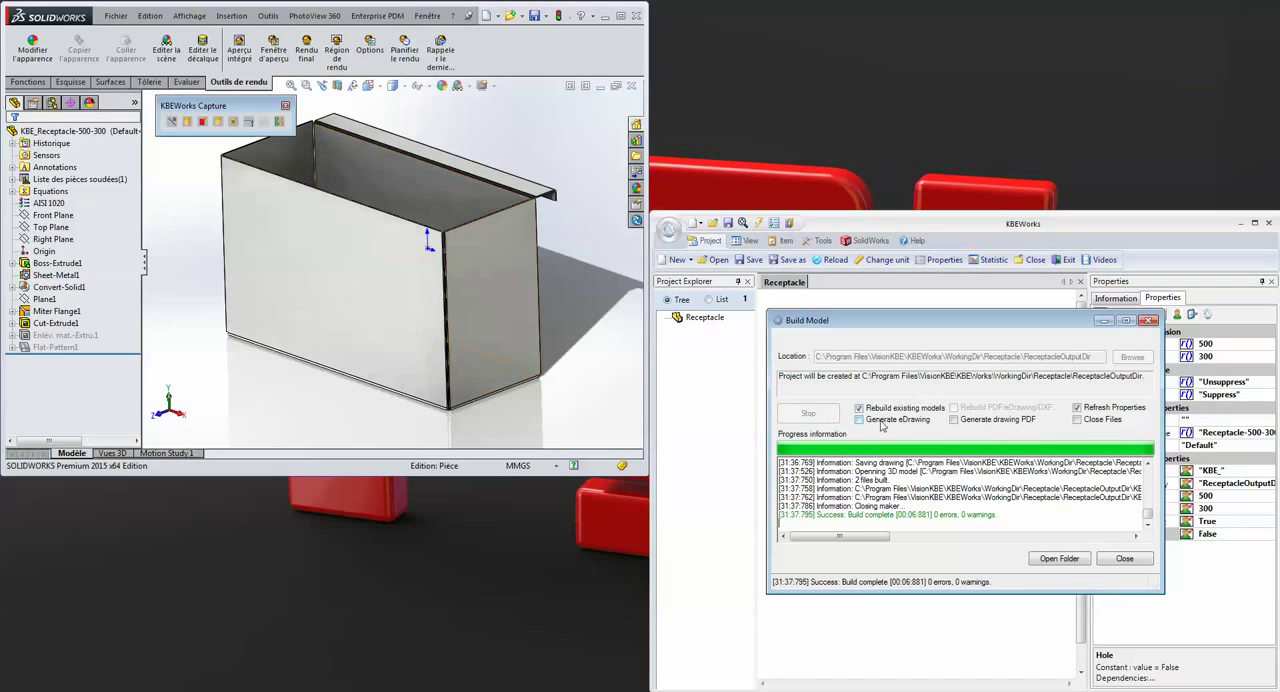
{"action": "left_click", "coordinate": [1124, 559]}
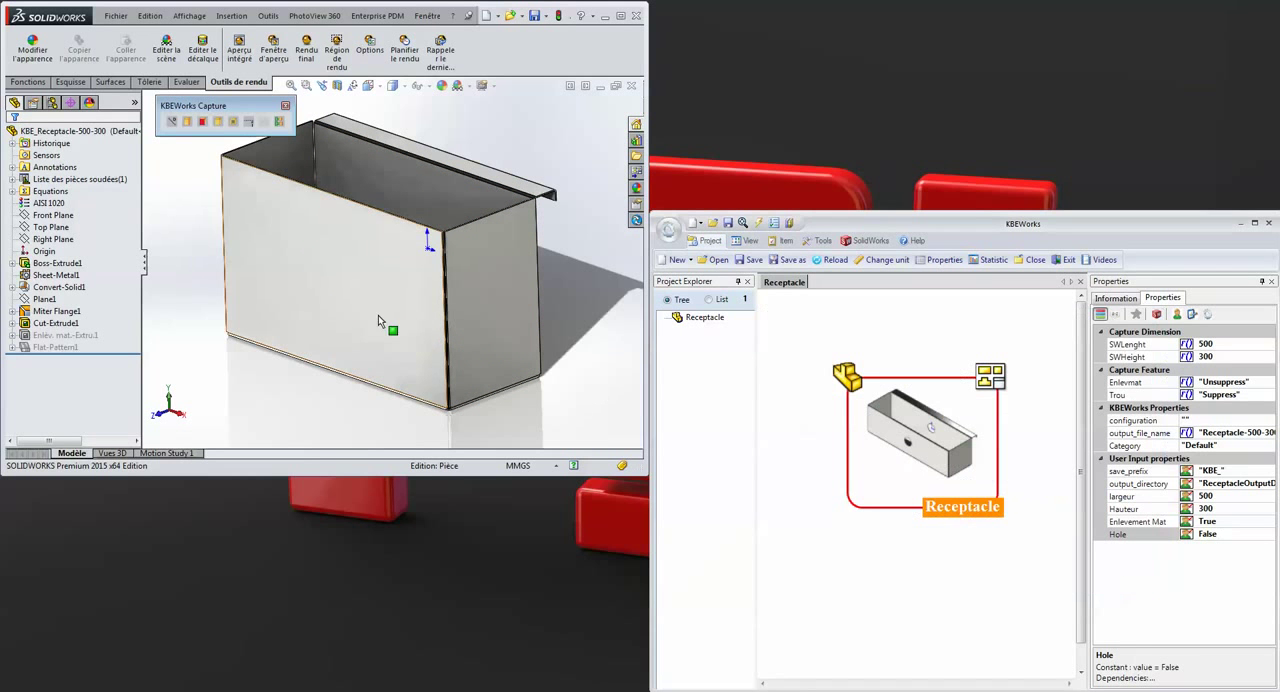
Inspect the built part in SOLIDWORKS, checking the Sketch1 dimensions under Boss-Extrude1 and the cuts in the walls and base
{"action": "mouse_move", "coordinate": [371, 170]}
{"action": "middle_mouse_down"}
{"action": "mouse_move", "coordinate": [391, 194]}
{"action": "mouse_move", "coordinate": [381, 198]}
{"action": "mouse_move", "coordinate": [382, 172]}
{"action": "middle_mouse_up"}
{"action": "left_click", "coordinate": [60, 287]}
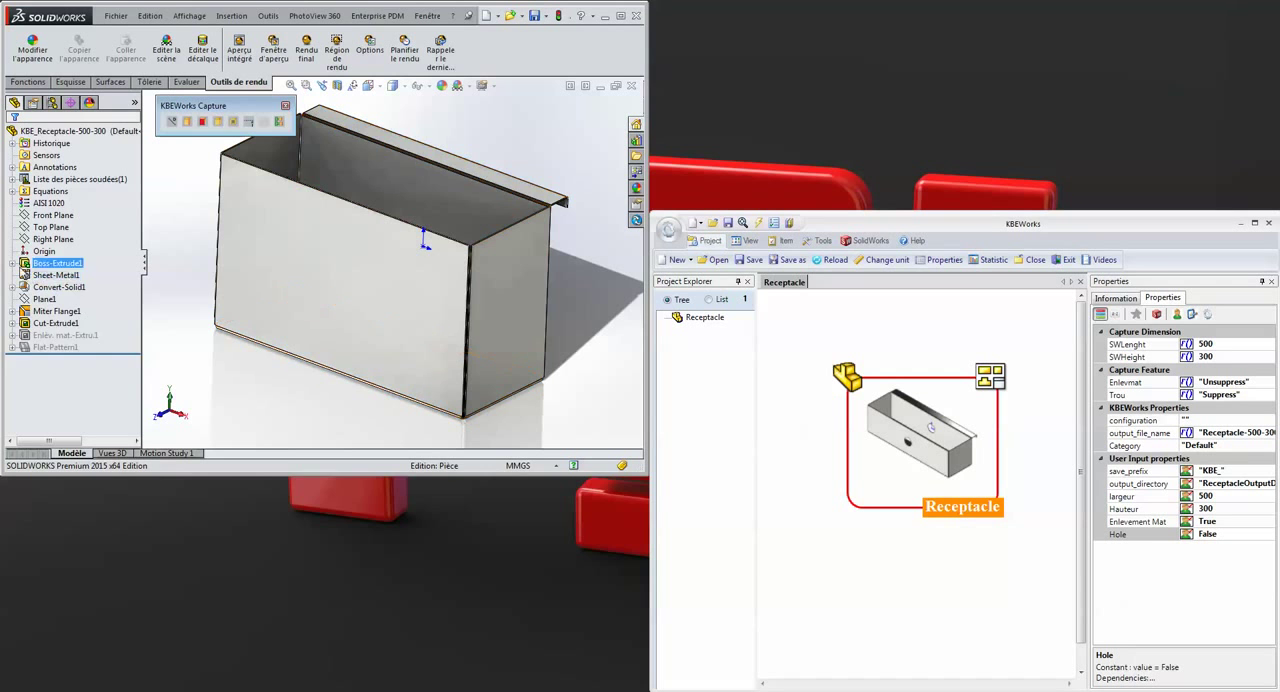
{"action": "left_click", "coordinate": [12, 263]}
{"action": "left_click", "coordinate": [58, 275]}
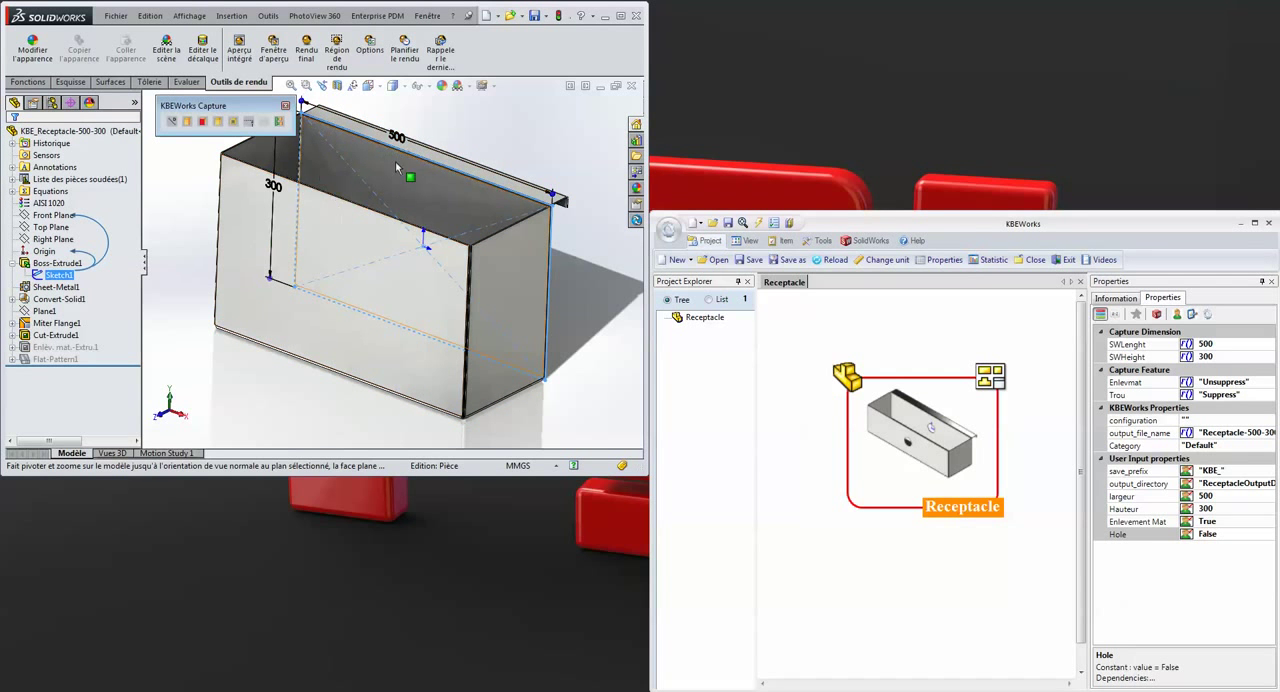
{"action": "mouse_move", "coordinate": [440, 278]}
{"action": "middle_mouse_down"}
{"action": "mouse_move", "coordinate": [418, 247]}
{"action": "mouse_move", "coordinate": [415, 305]}
{"action": "middle_mouse_up"}
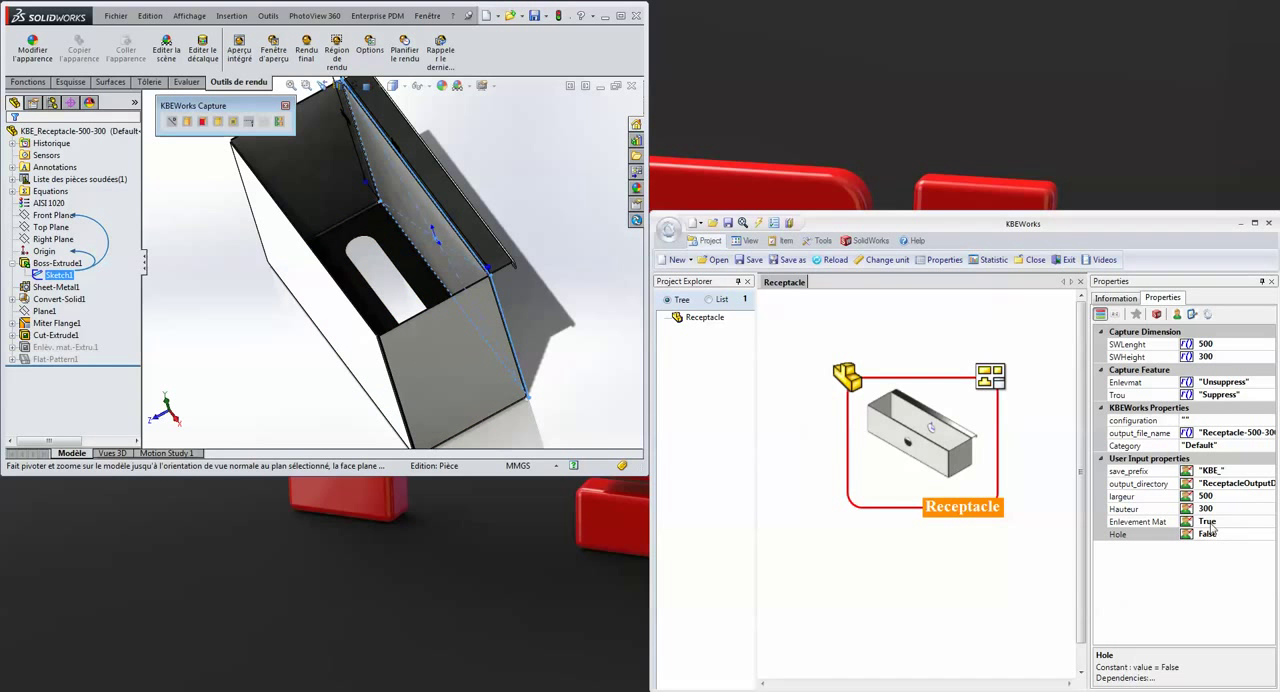
{"action": "middle_click_drag", "start_coordinate": [401, 308], "coordinate": [414, 267]}
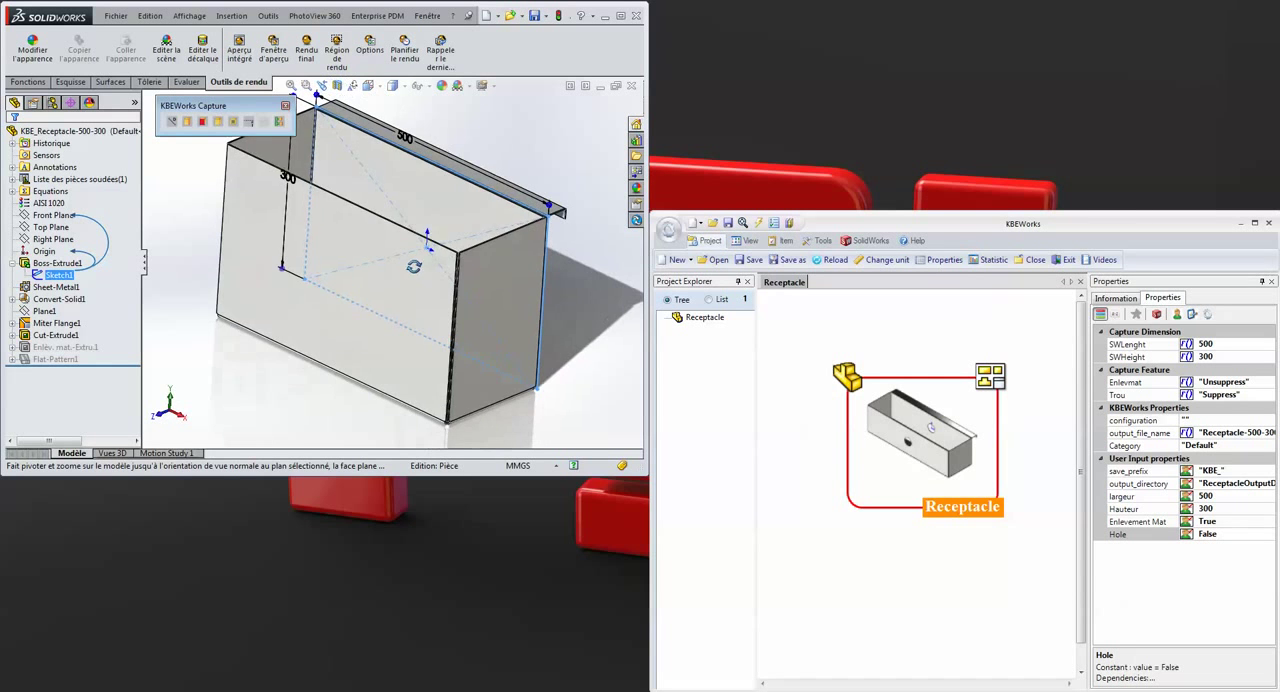